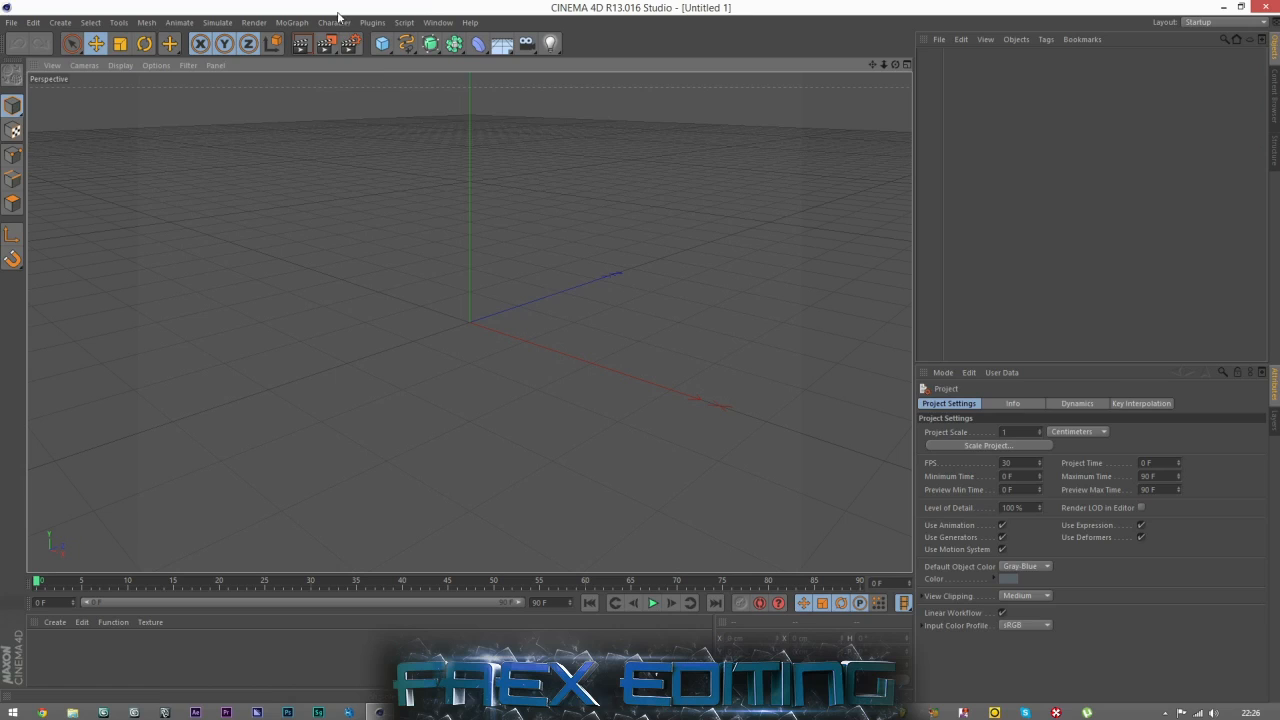
Add a MoText object and set its text to FAEX
click(292, 22)
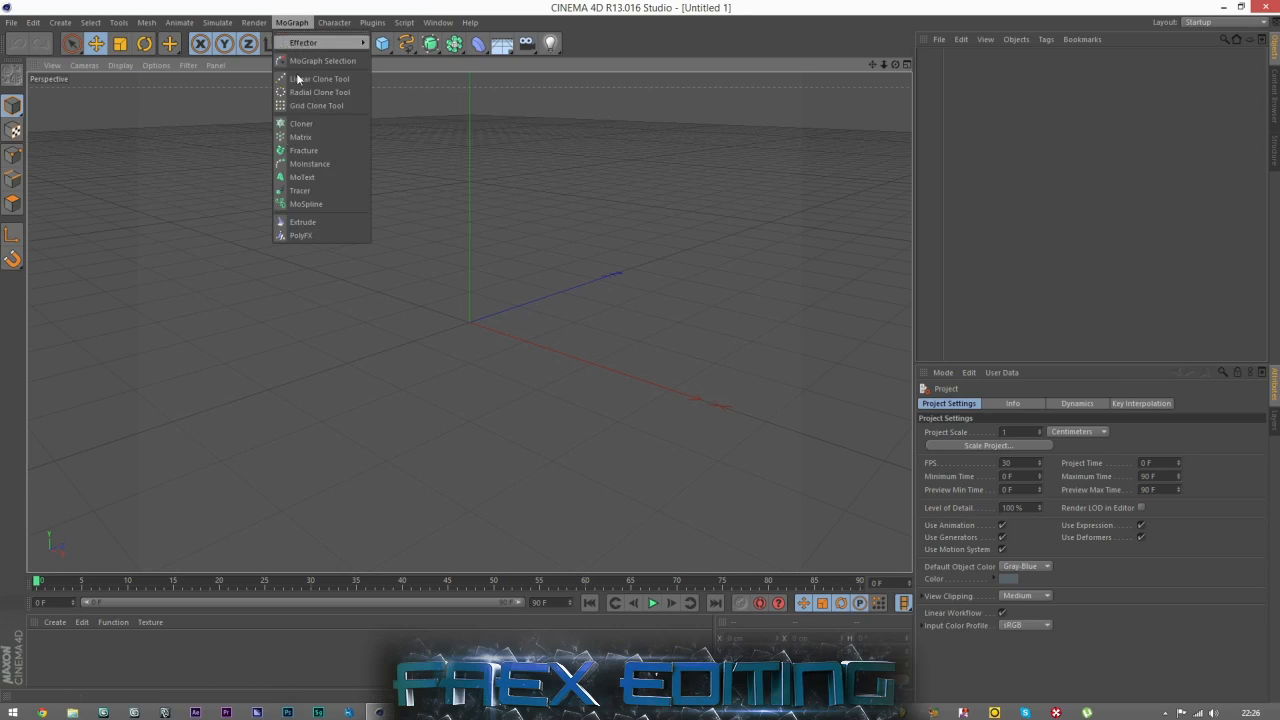
click(302, 177)
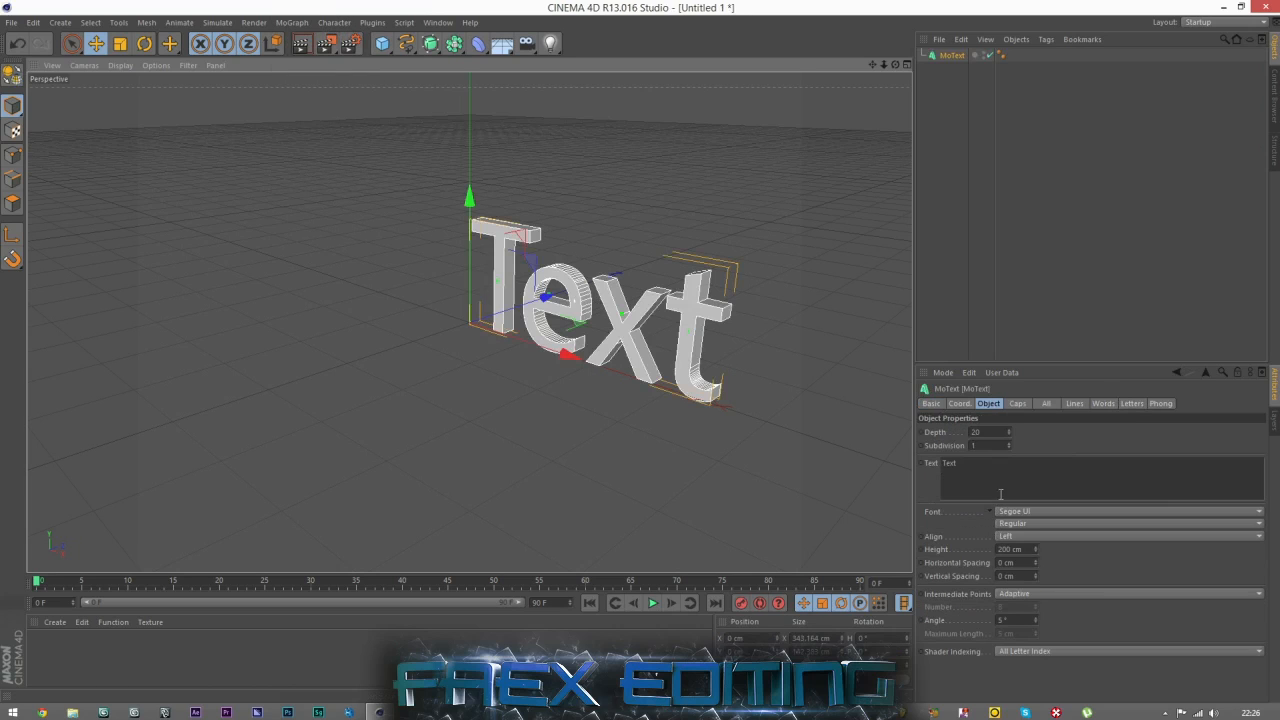
double_click(949, 463)
text(FAEX)
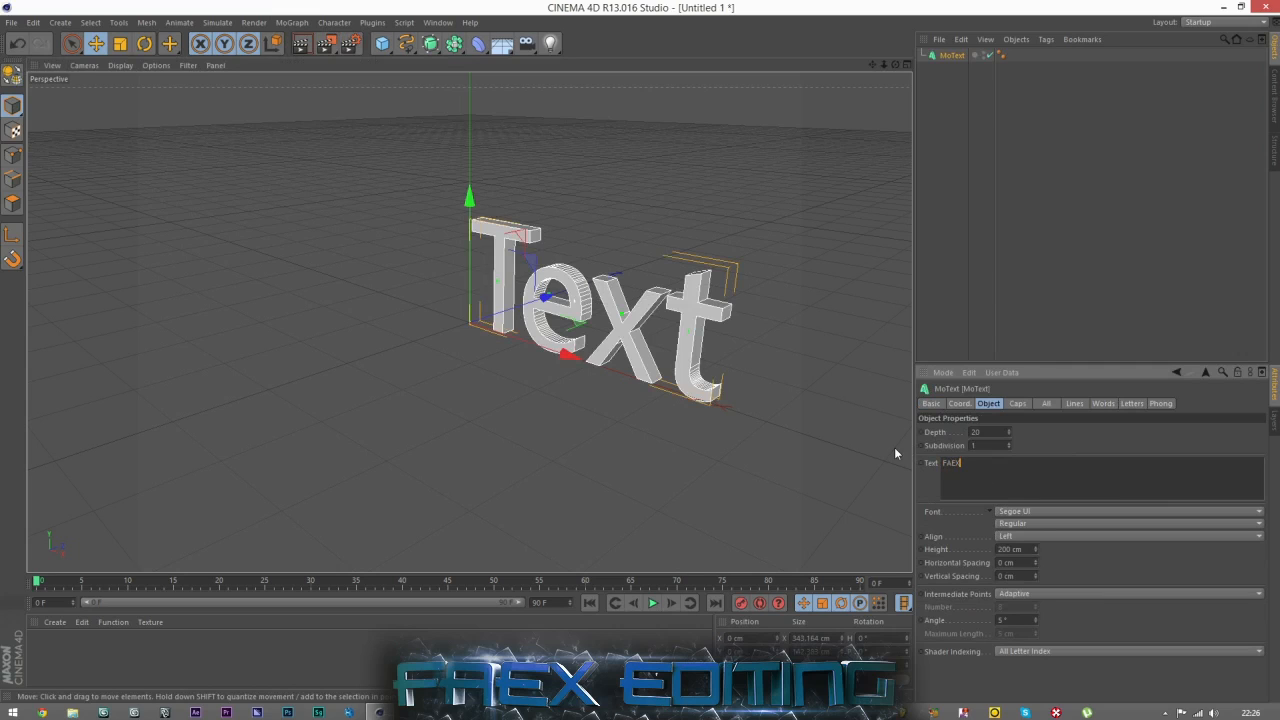
click(1057, 443)
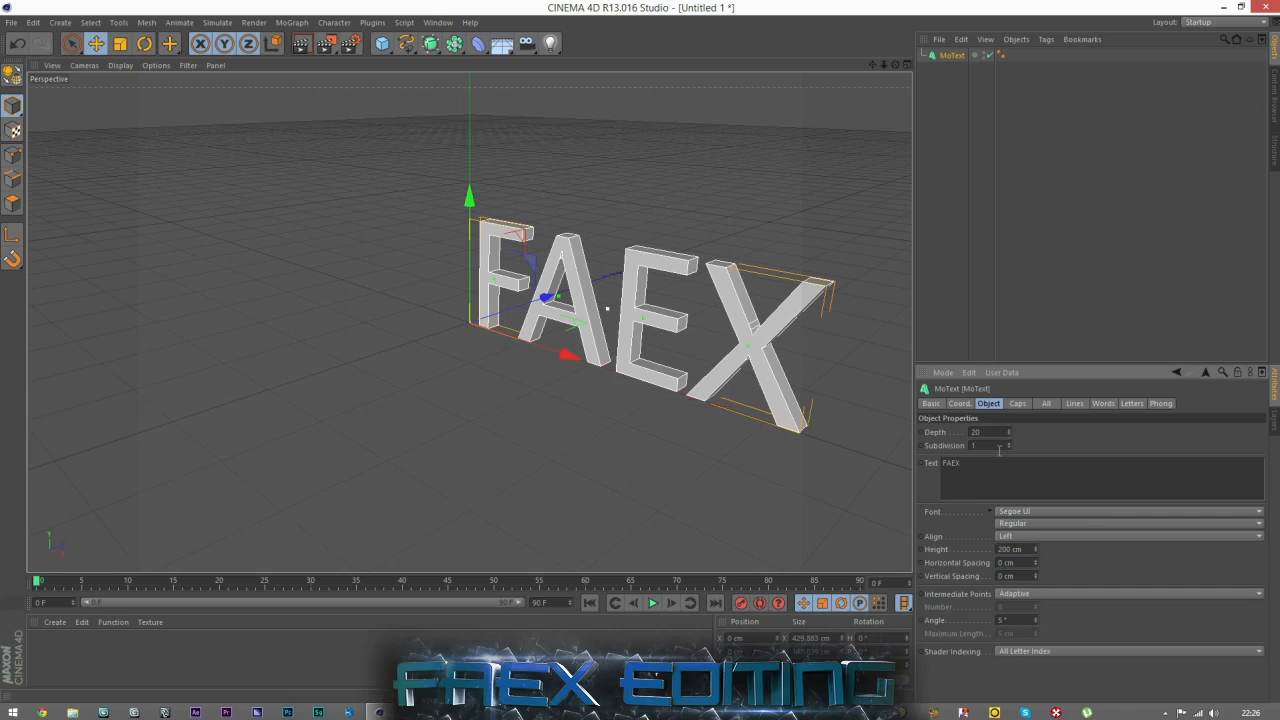
Set the FAEX text's alignment to Middle and its font to Beast Machines
click(1018, 537)
click(1006, 549)
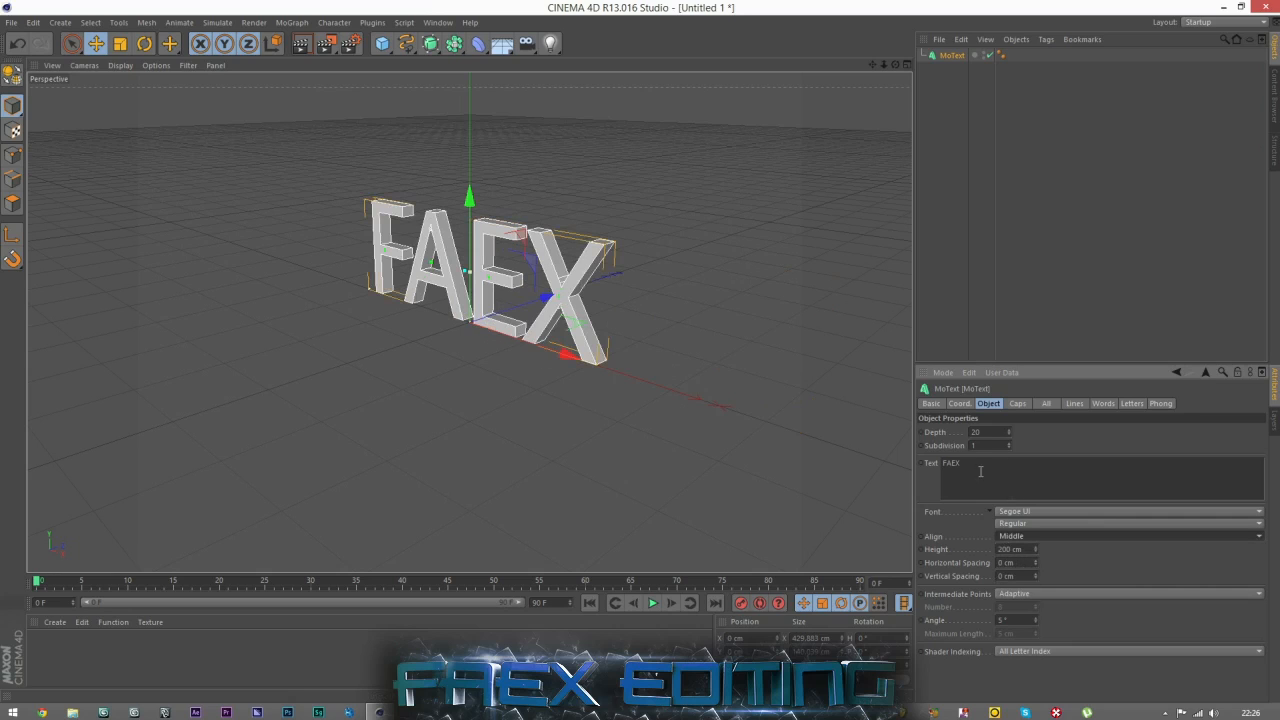
click(1010, 512)
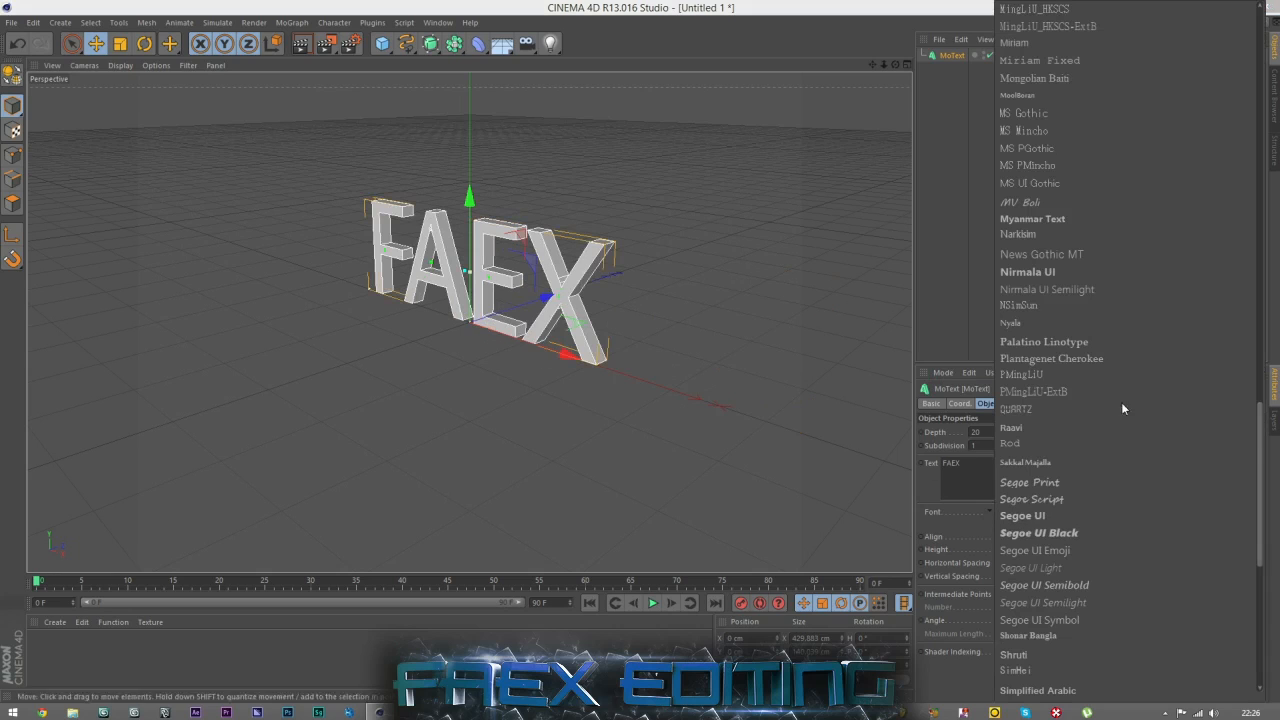
drag(1260, 445, 1264, 60)
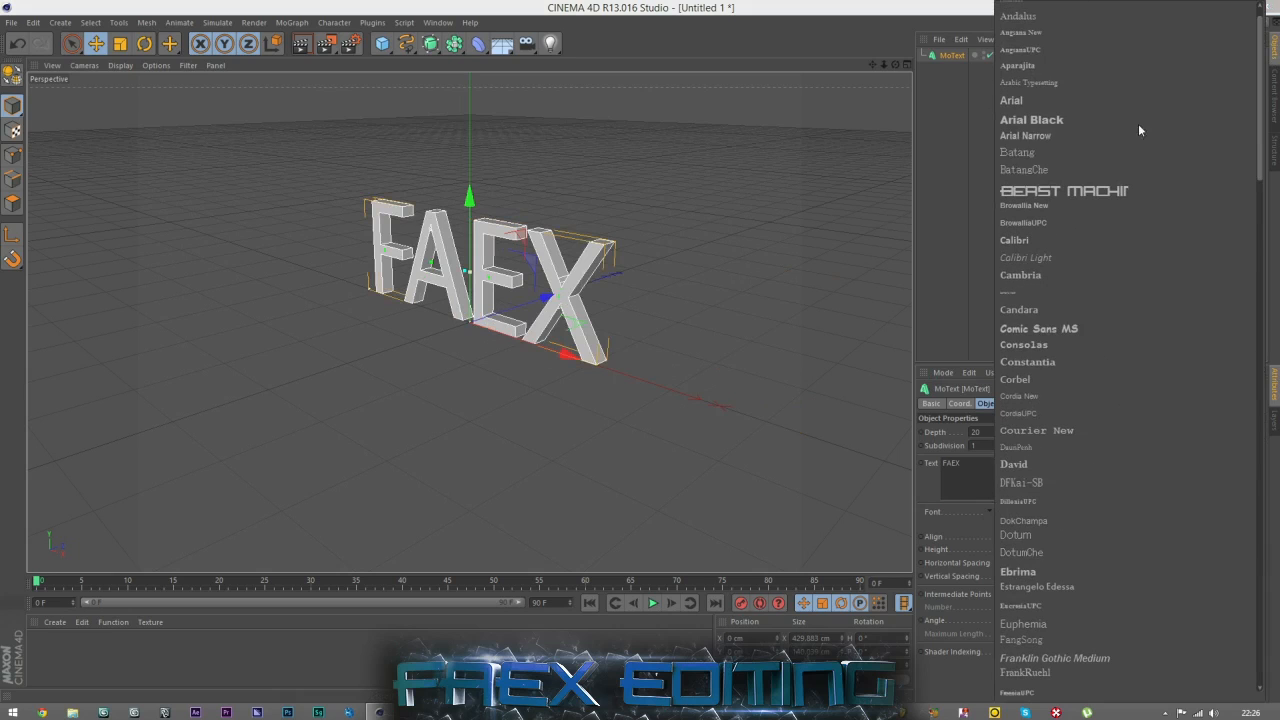
click(1064, 190)
Set the FAEX text's extrusion depth to 96
drag(884, 65, 940, 66)
drag(1010, 436, 1010, 380)
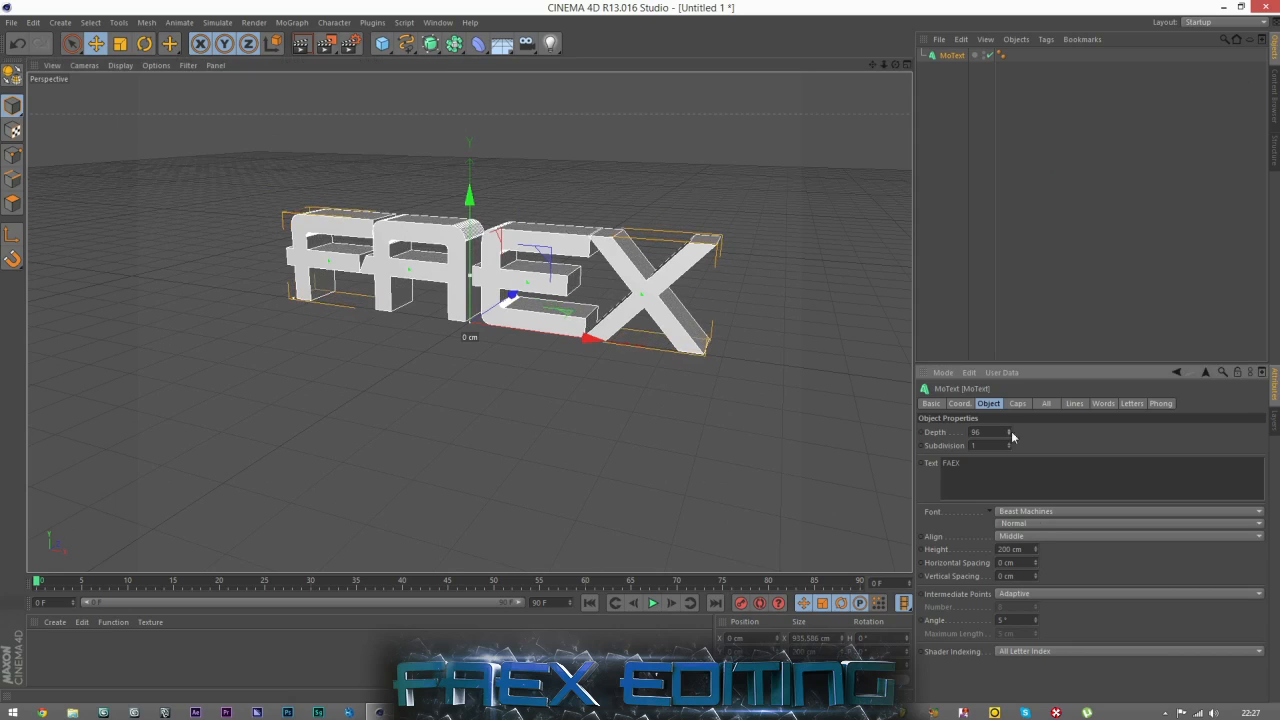
click(920, 76)
drag(895, 65, 893, 91)
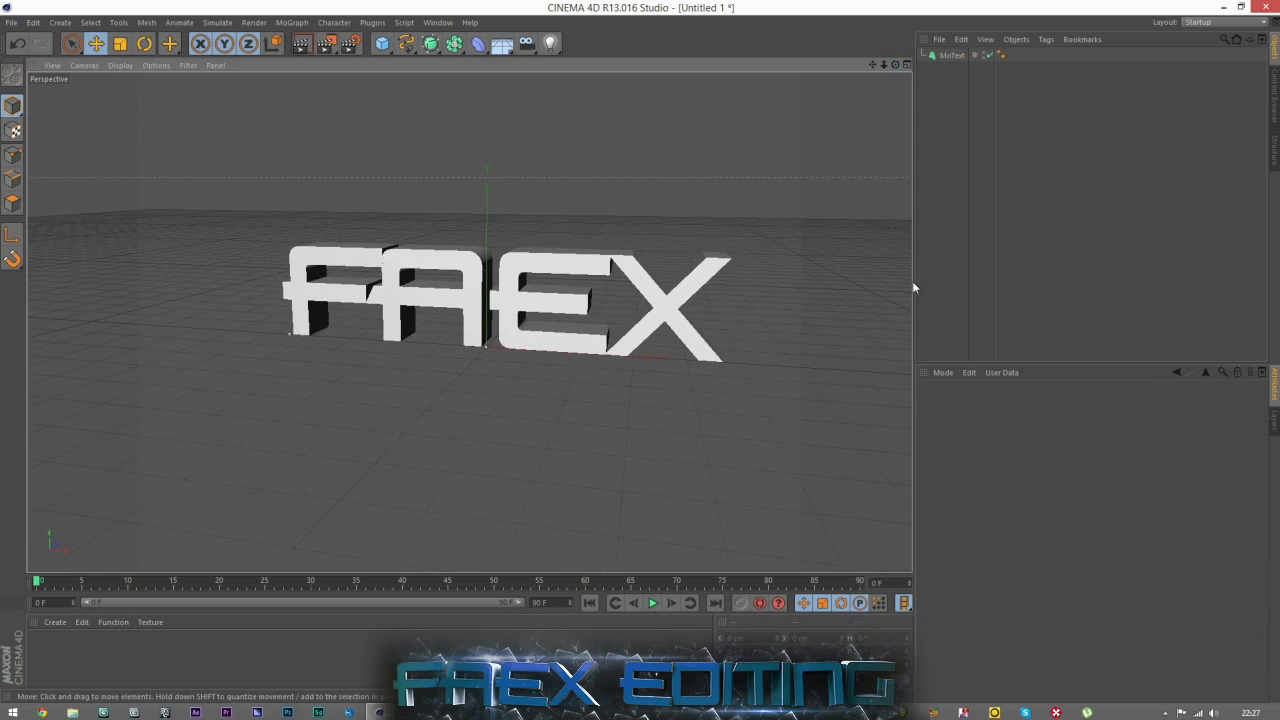
Fracture the FAEX text with NitroBlast Main, using 100 pieces and Extreme quality
click(940, 56)
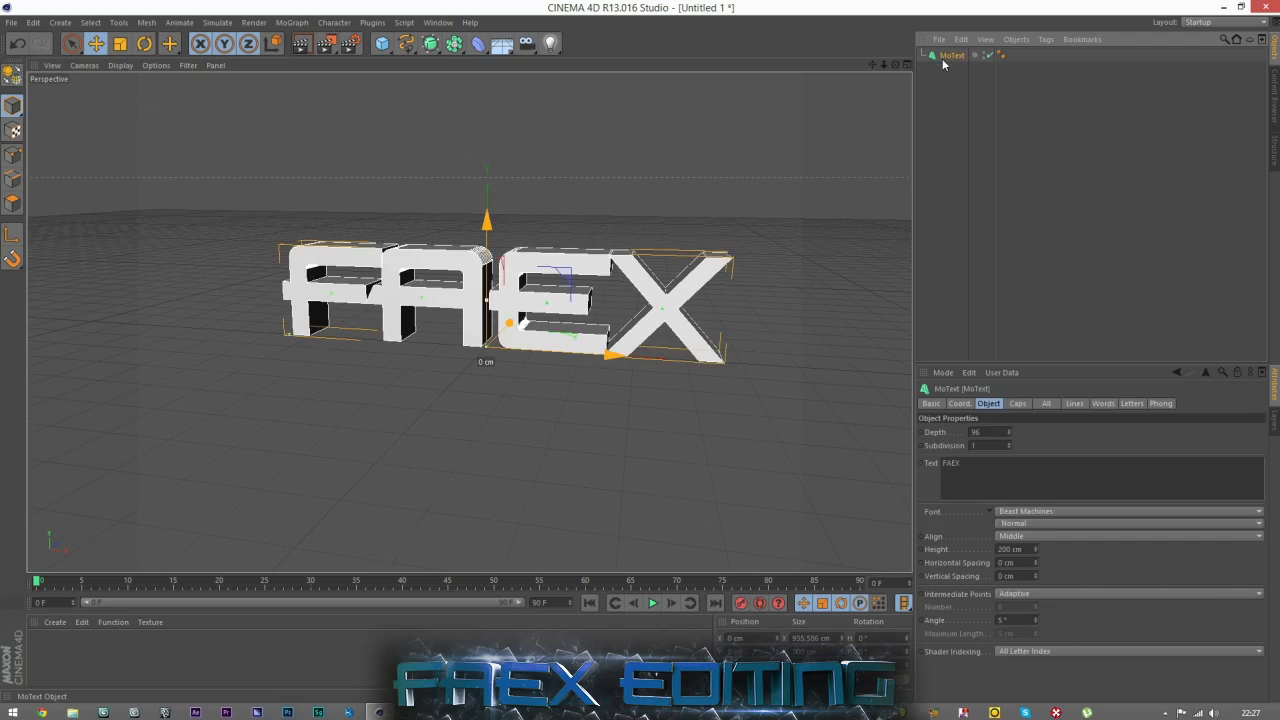
click(372, 22)
mouse_move(416, 61)
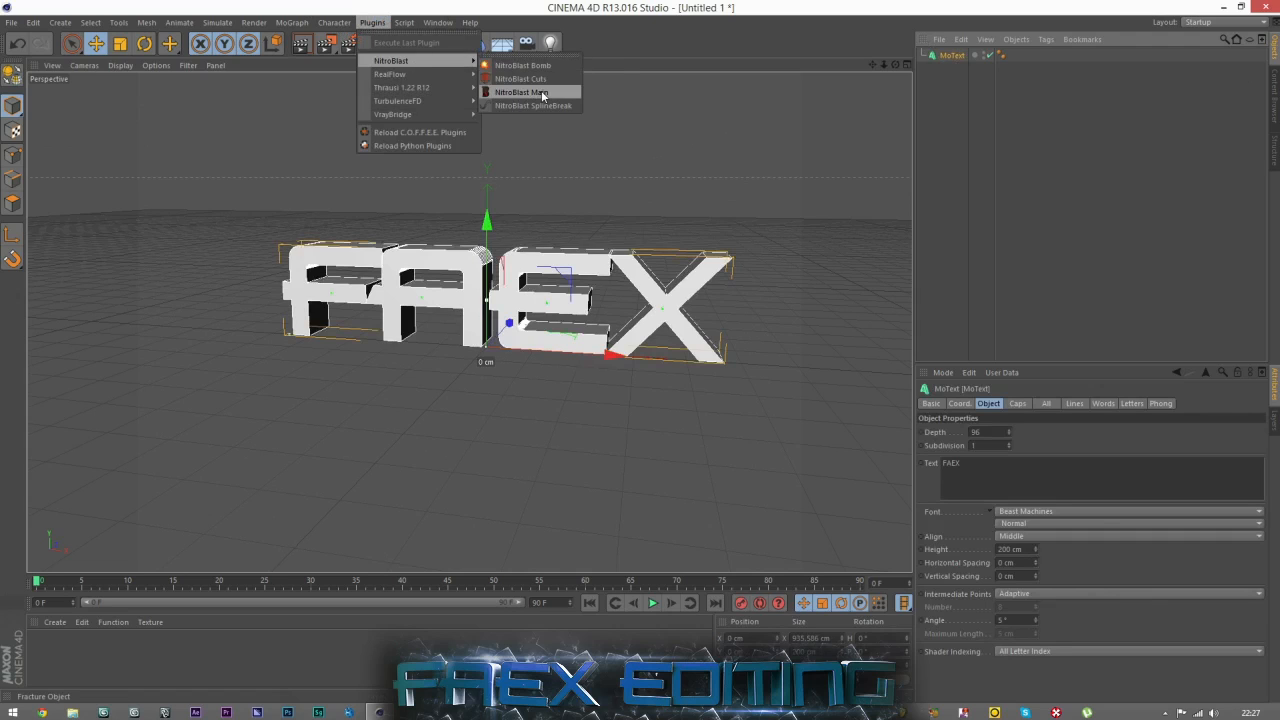
click(521, 92)
click(519, 126)
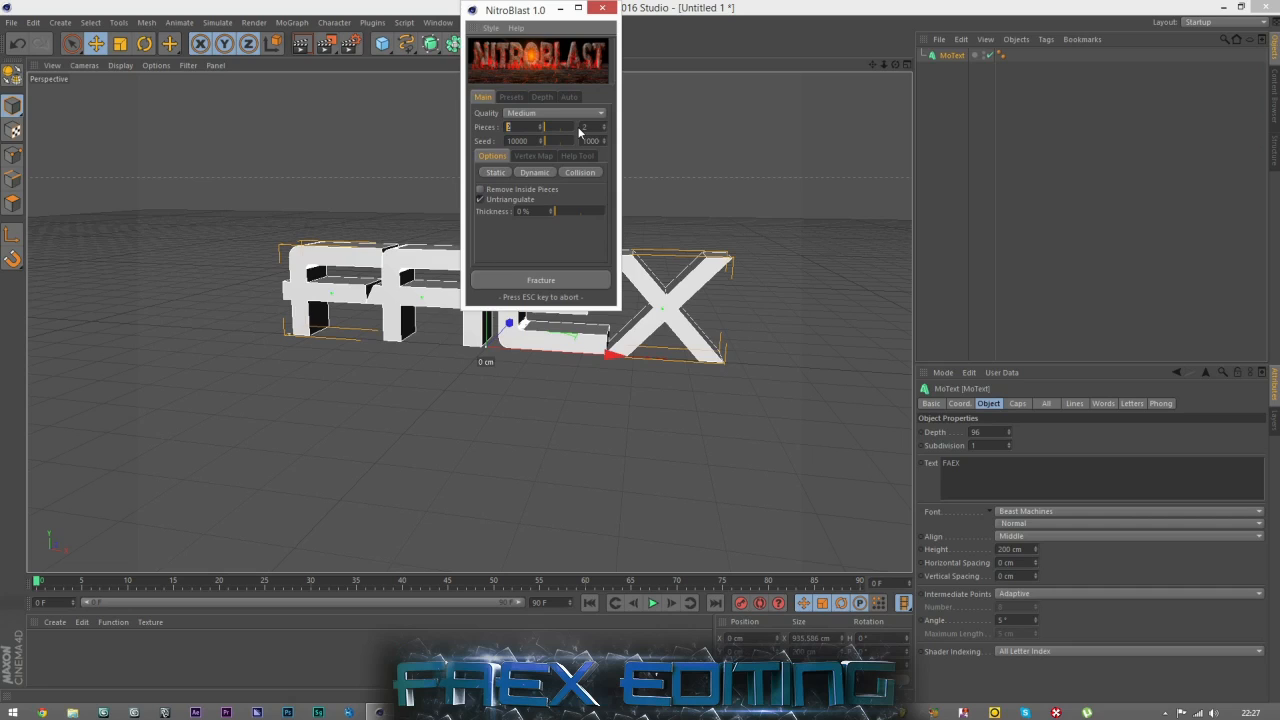
text(100)
click(538, 113)
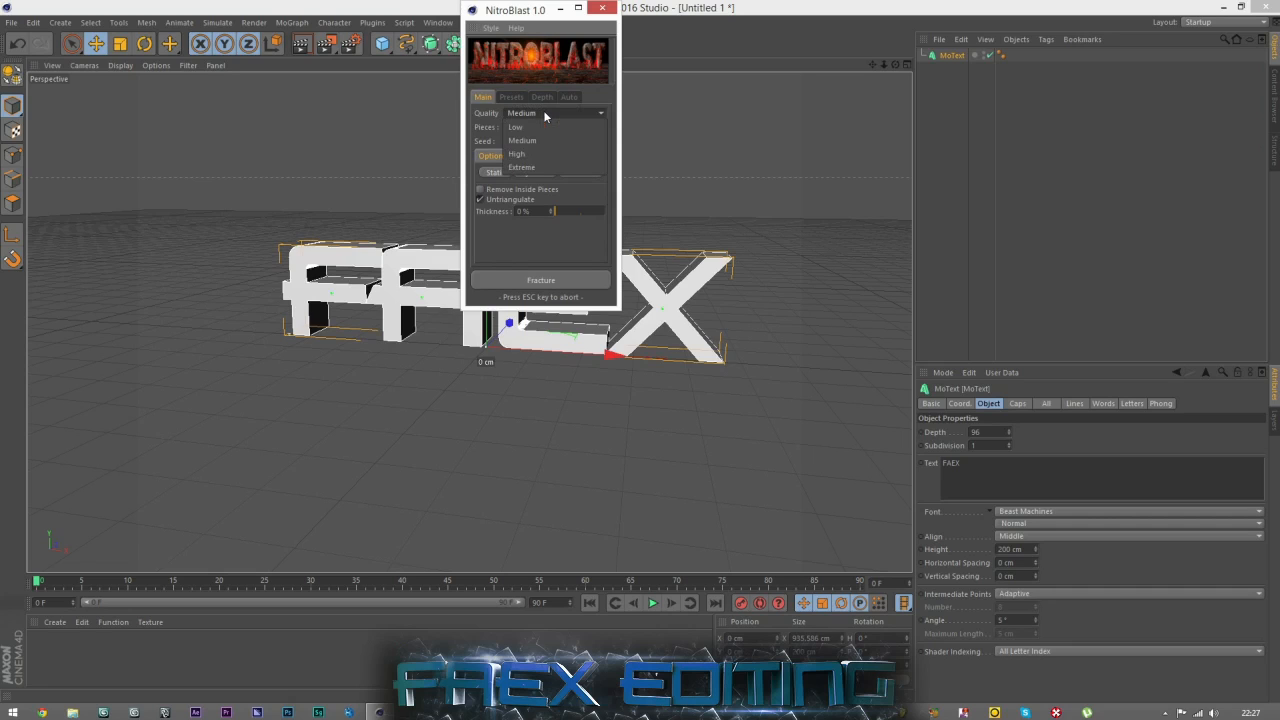
click(529, 166)
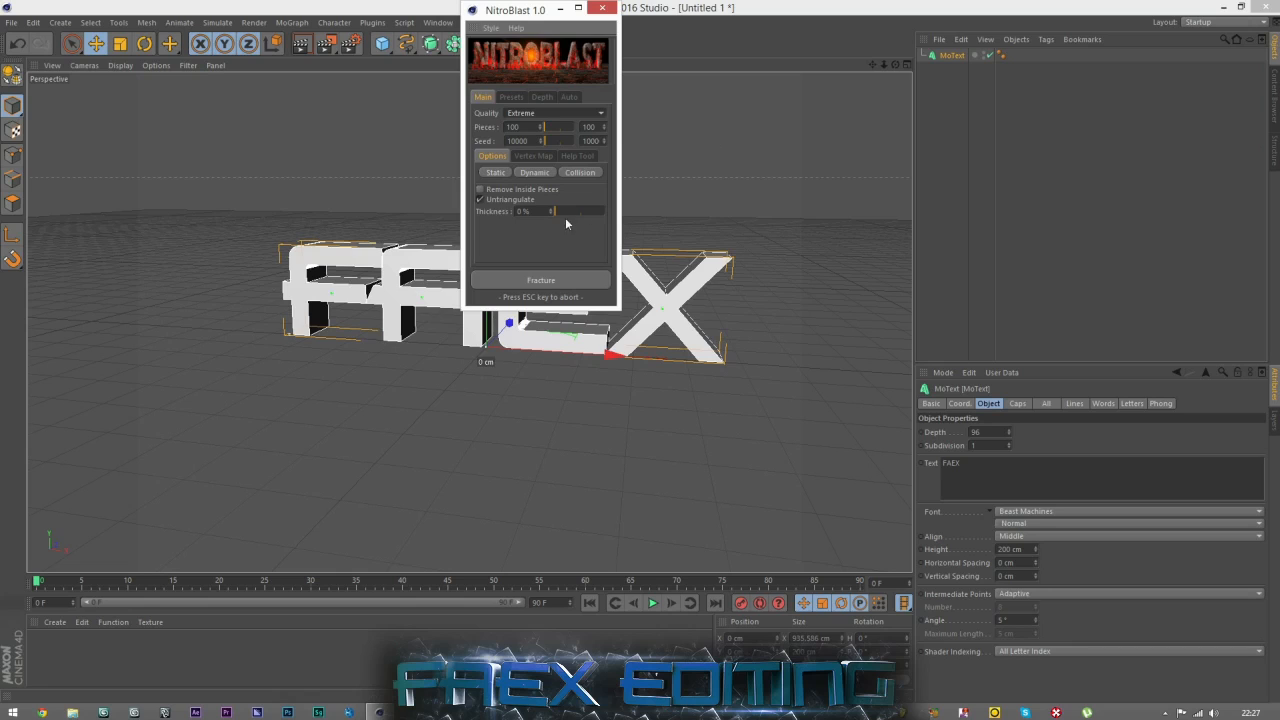
click(528, 288)
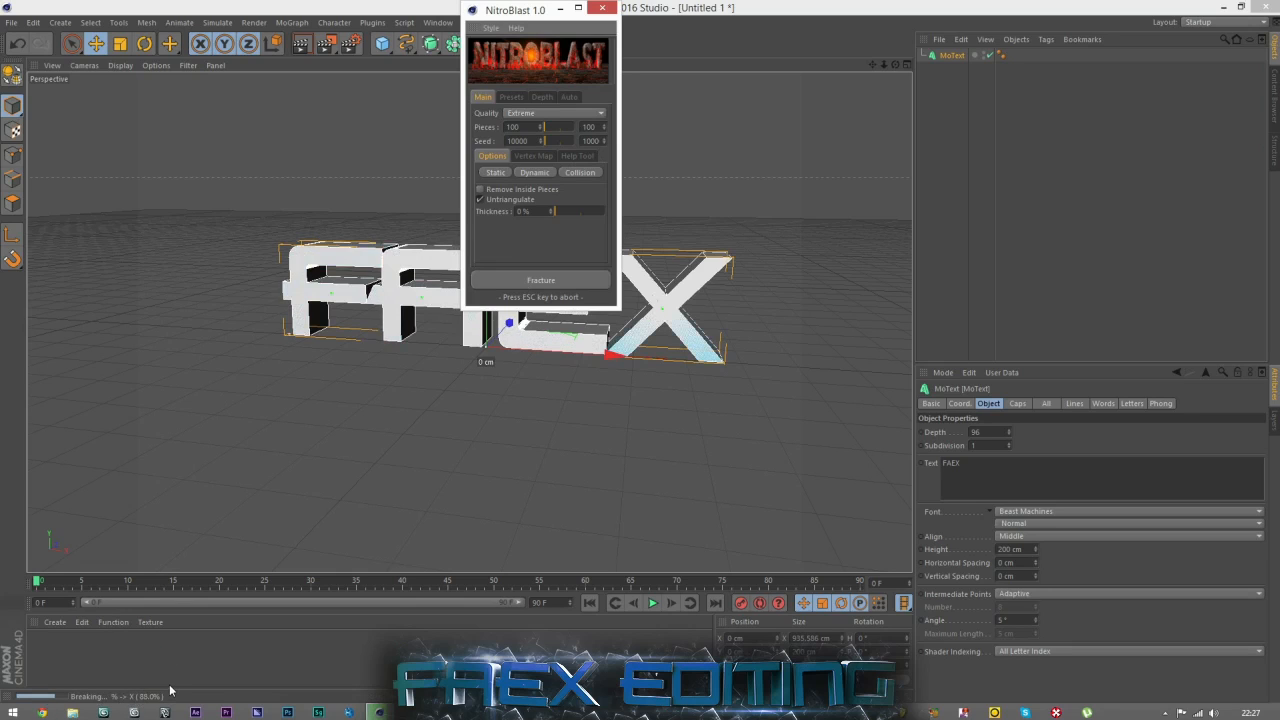
Minimize the NitroBlast window and render a preview of the fractured text in the viewport
click(560, 9)
click(1043, 217)
mouse_move(895, 64)
mouse_down()
mouse_move(800, 68)
mouse_move(890, 66)
mouse_up()
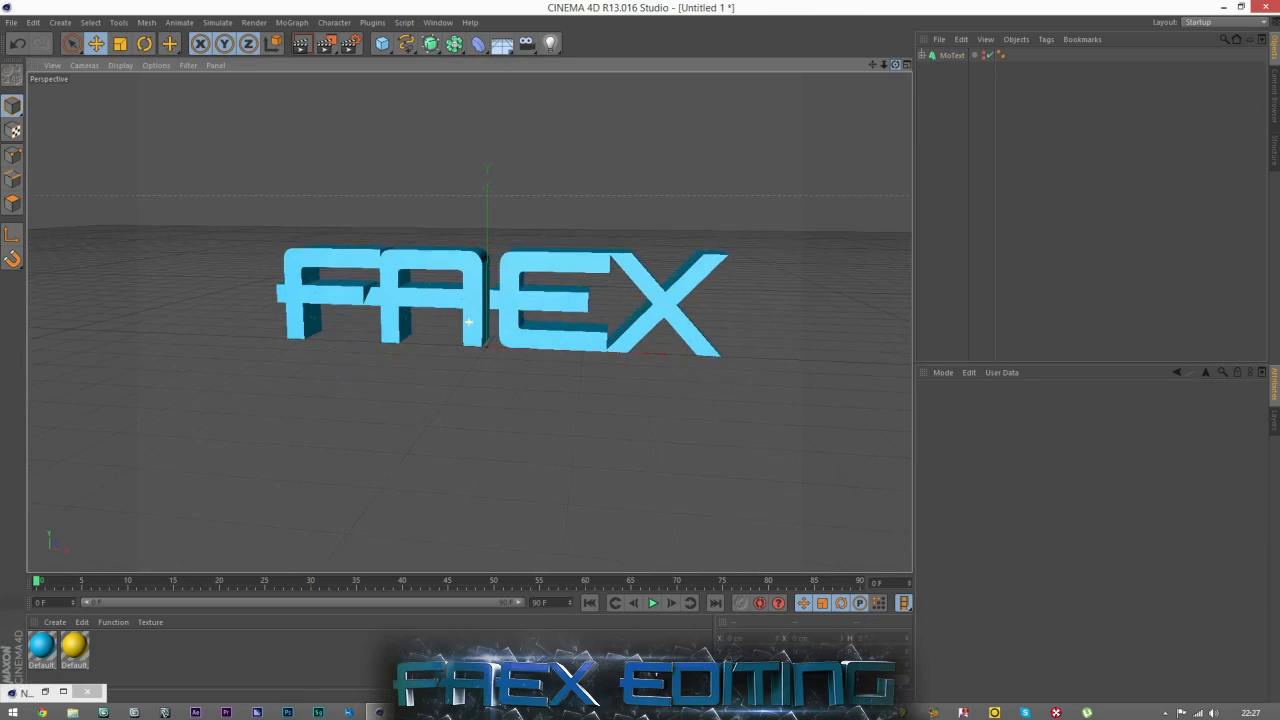
click(300, 43)
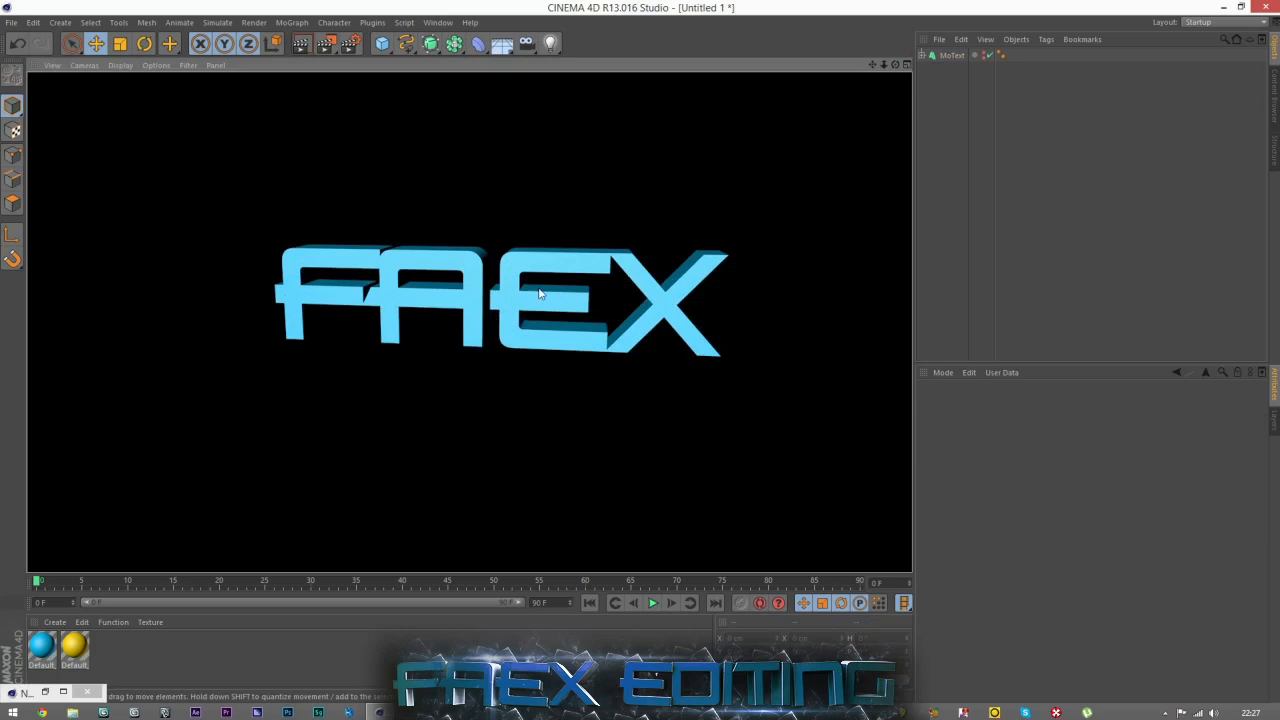
drag(896, 64, 859, 65)
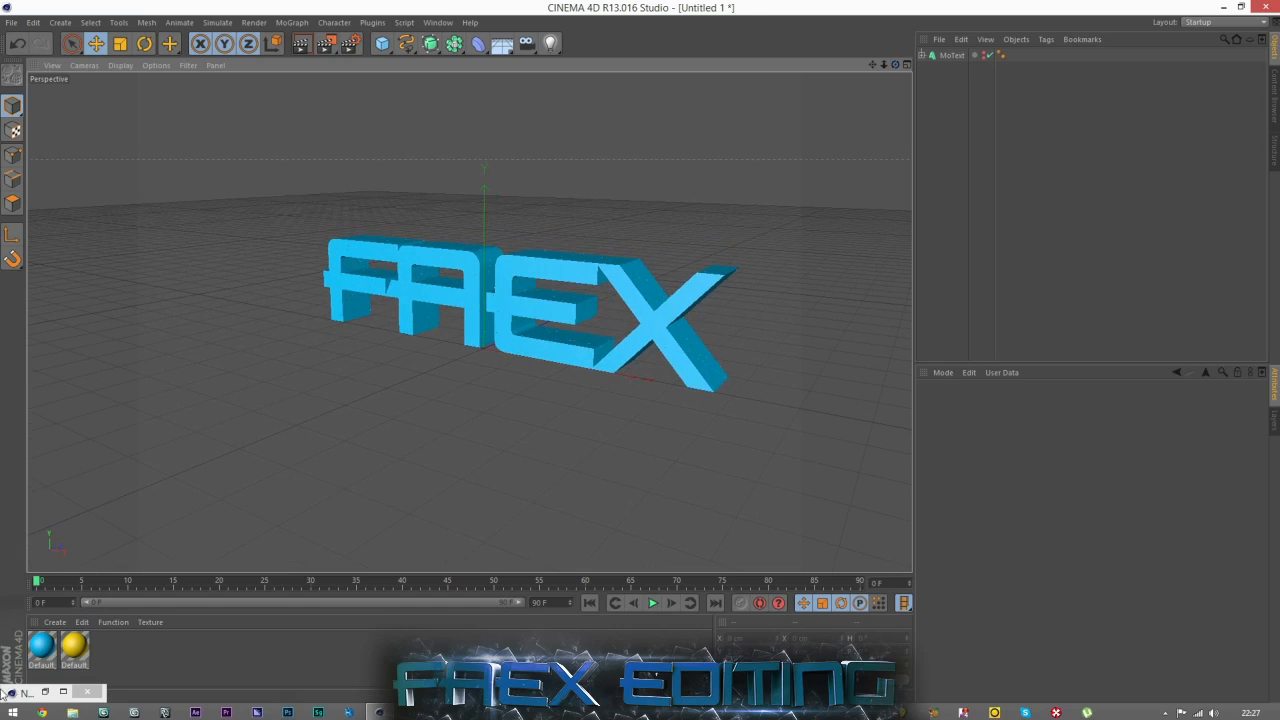
Examine the color settings of the yellow inside and blue outside fracture materials, closing the Material Editor when done
double_click(75, 645)
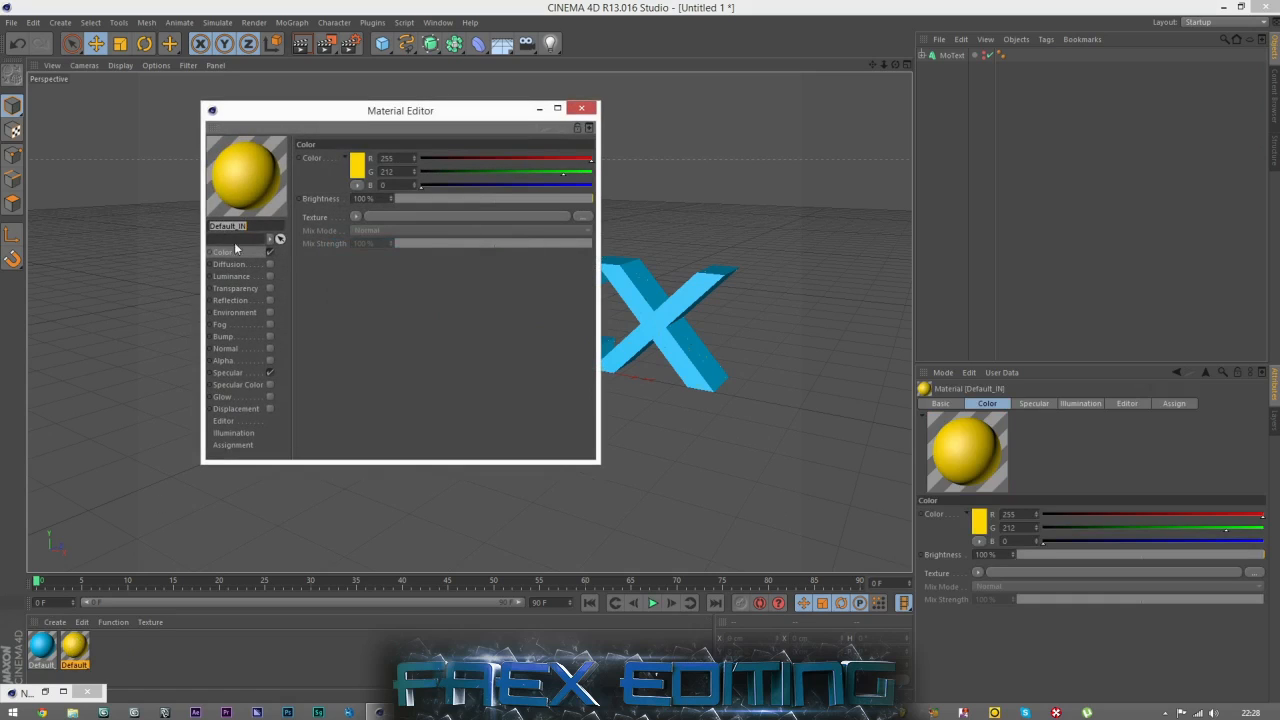
click(43, 648)
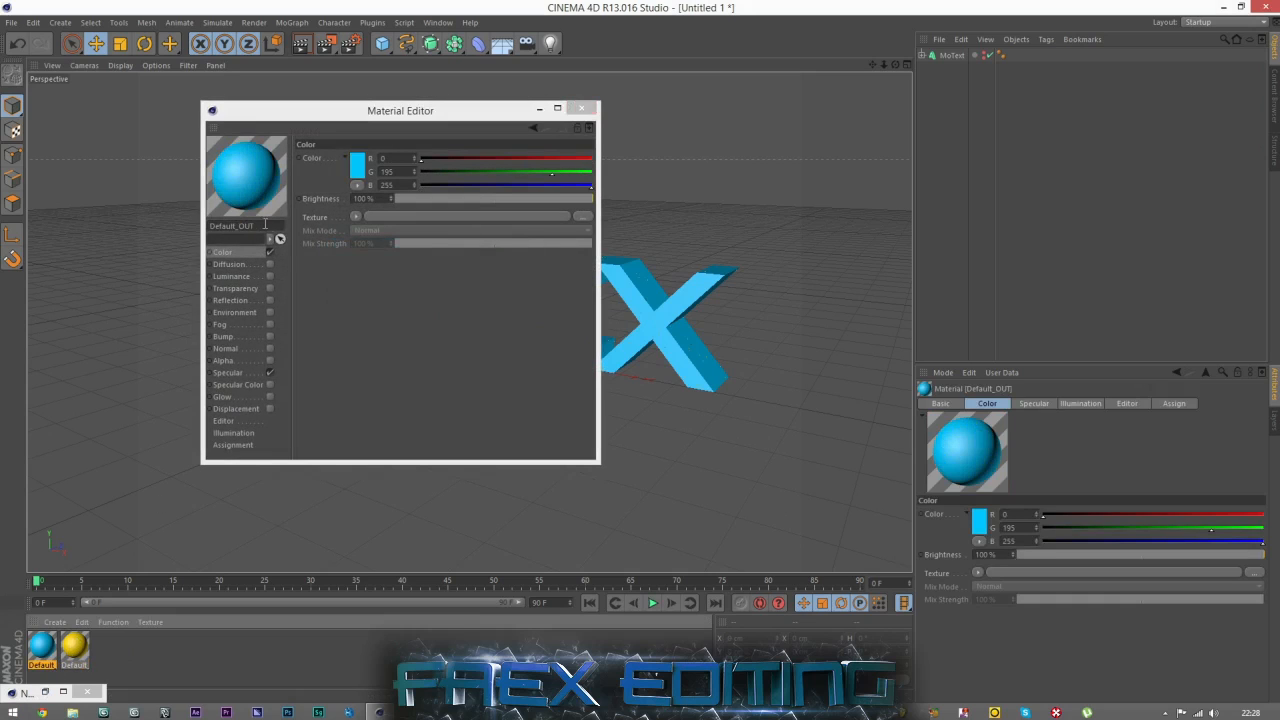
click(577, 107)
click(138, 661)
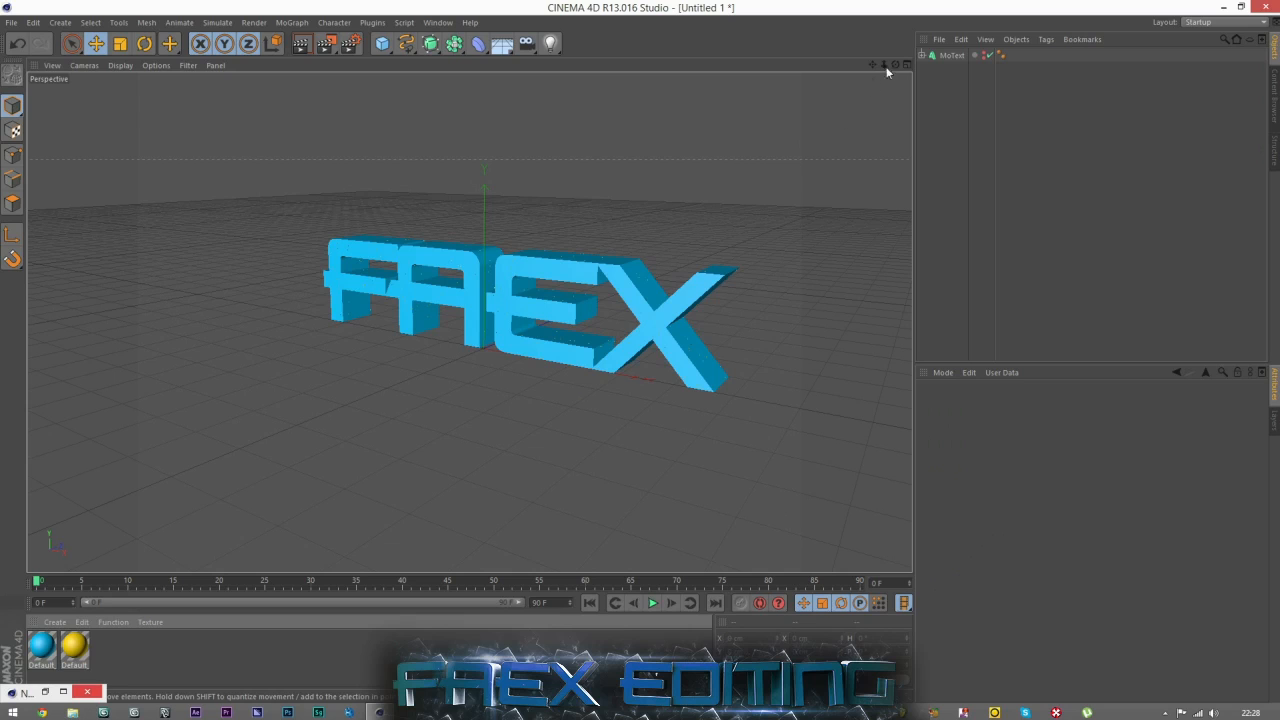
Play the fracture simulation, inspect the broken pieces up close, and rewind to the first frame
drag(895, 66, 948, 65)
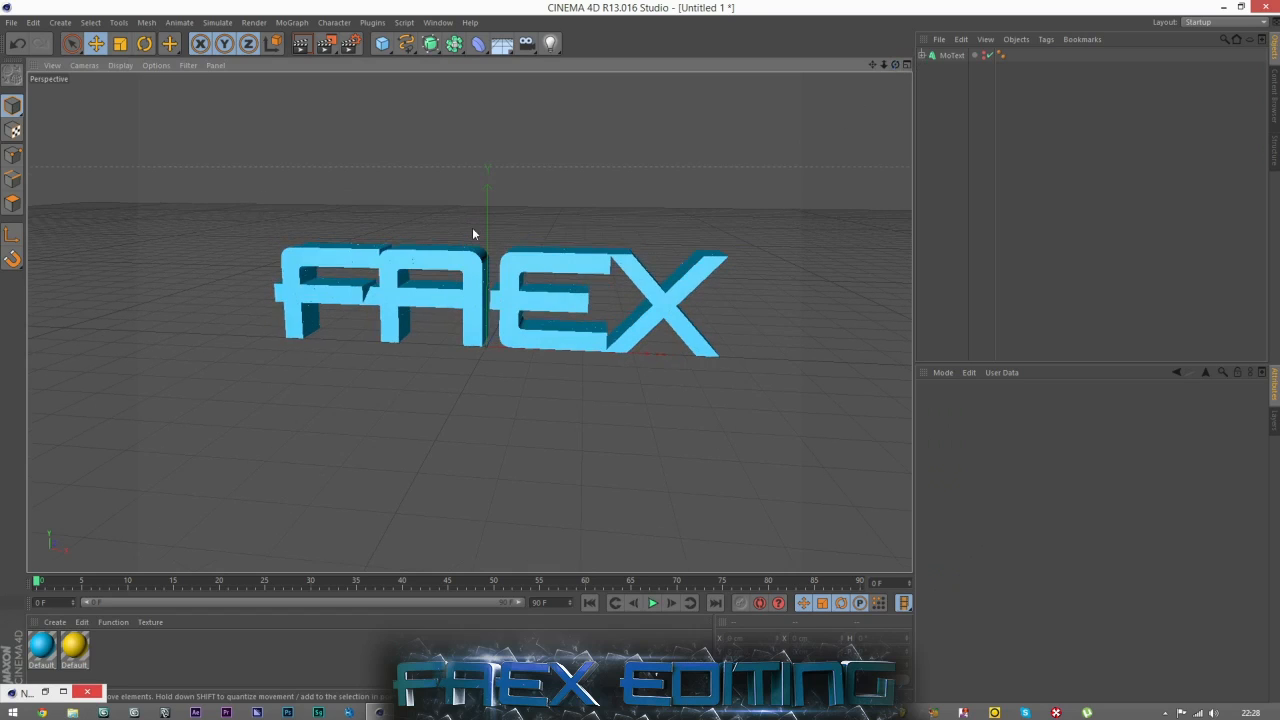
click(652, 600)
scroll(397, 236, up, 5)
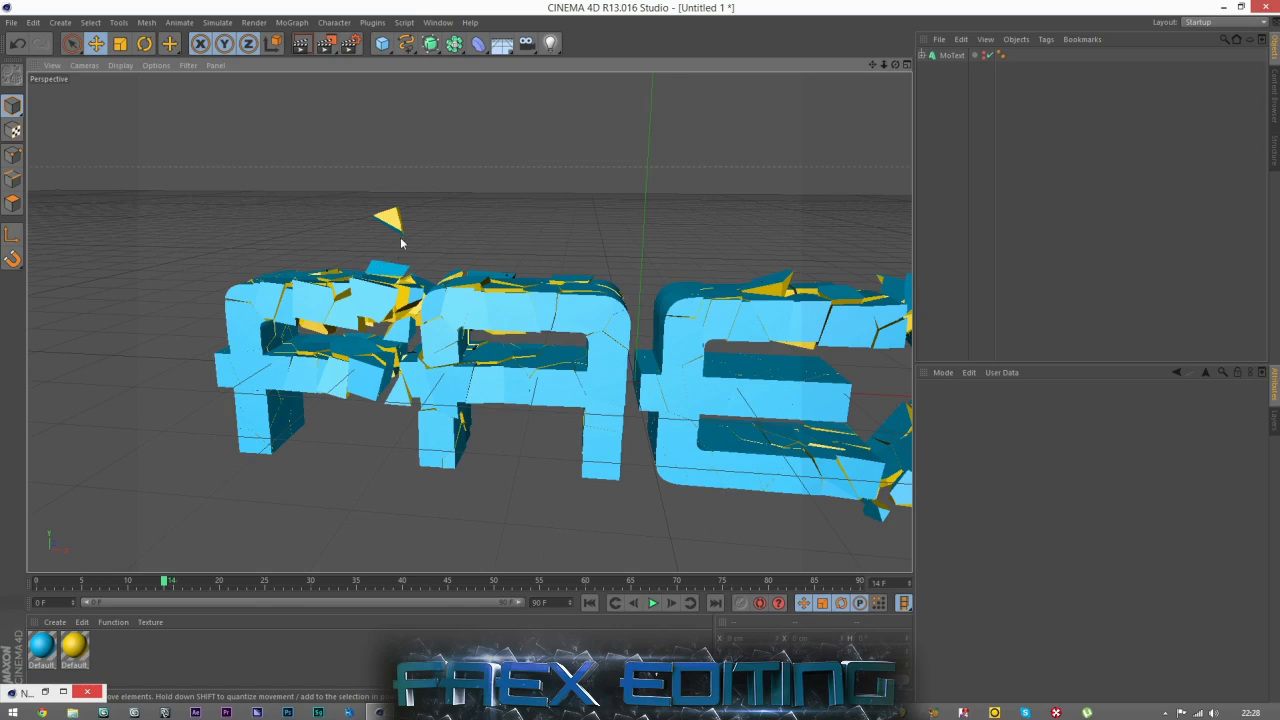
scroll(419, 238, down, 5)
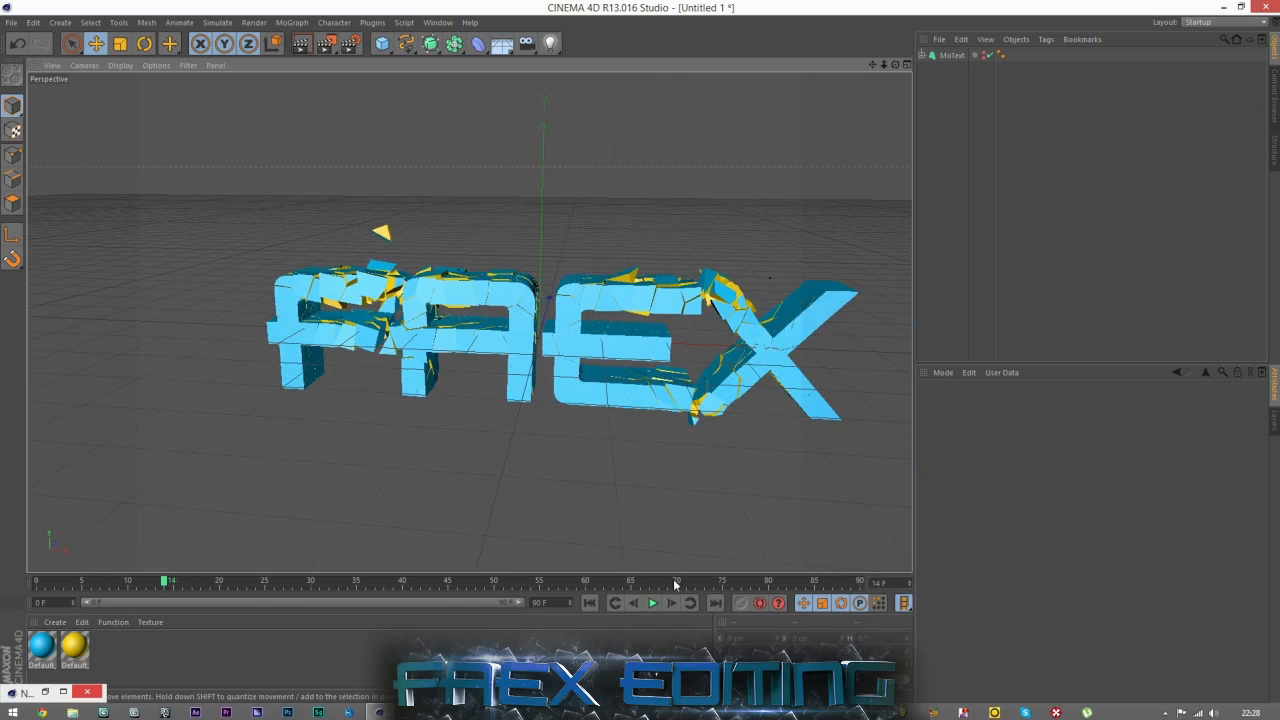
click(589, 602)
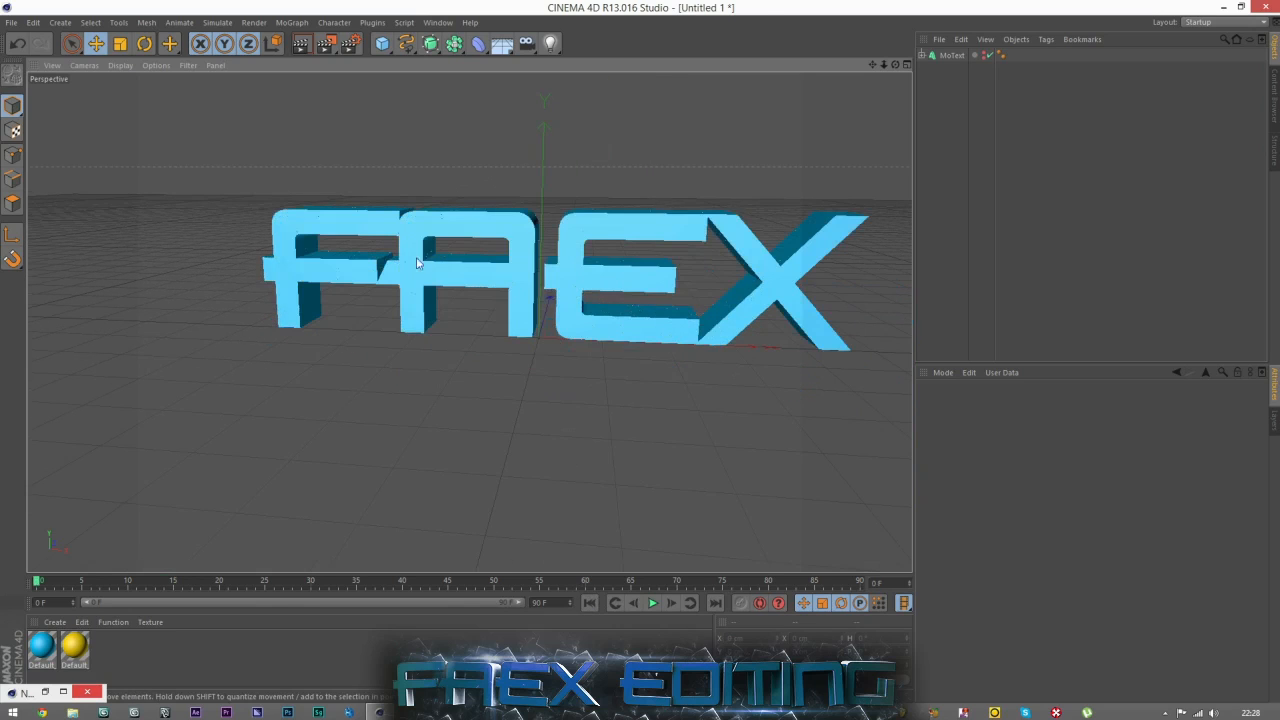
Add a floor object and lower it slightly so it sits just beneath the FAEX letters
click(508, 47)
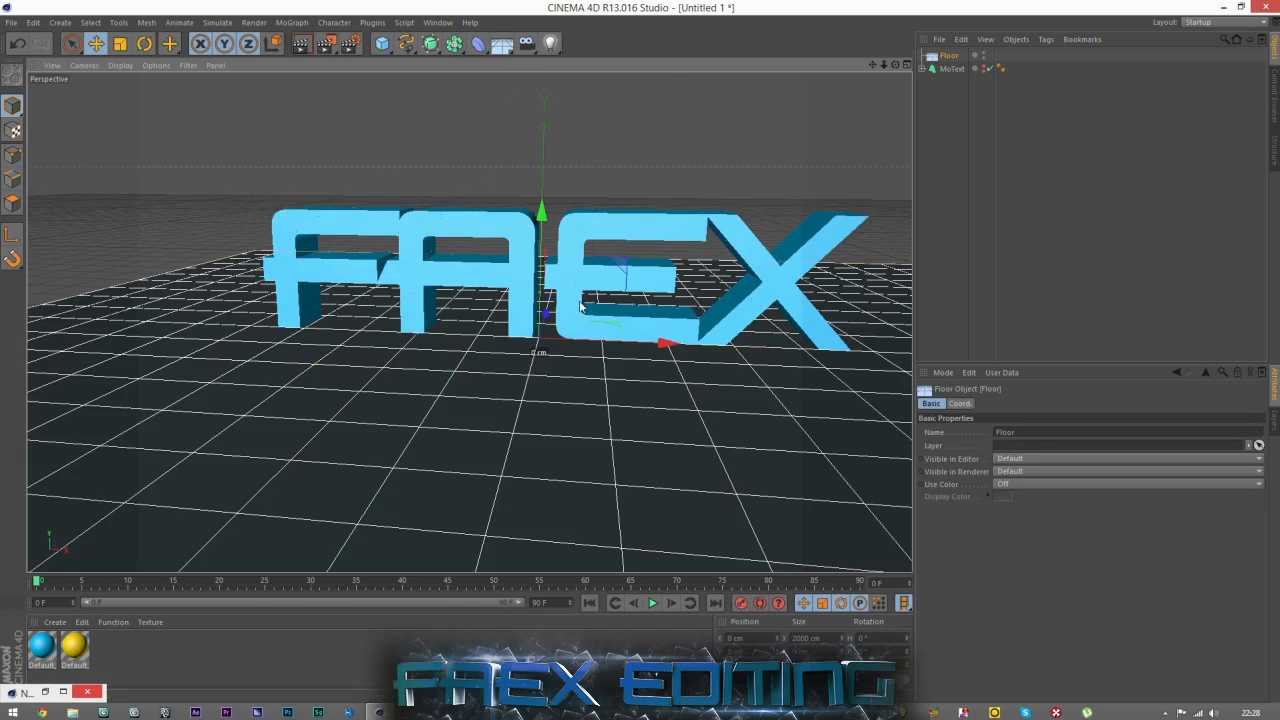
drag(541, 250, 540, 255)
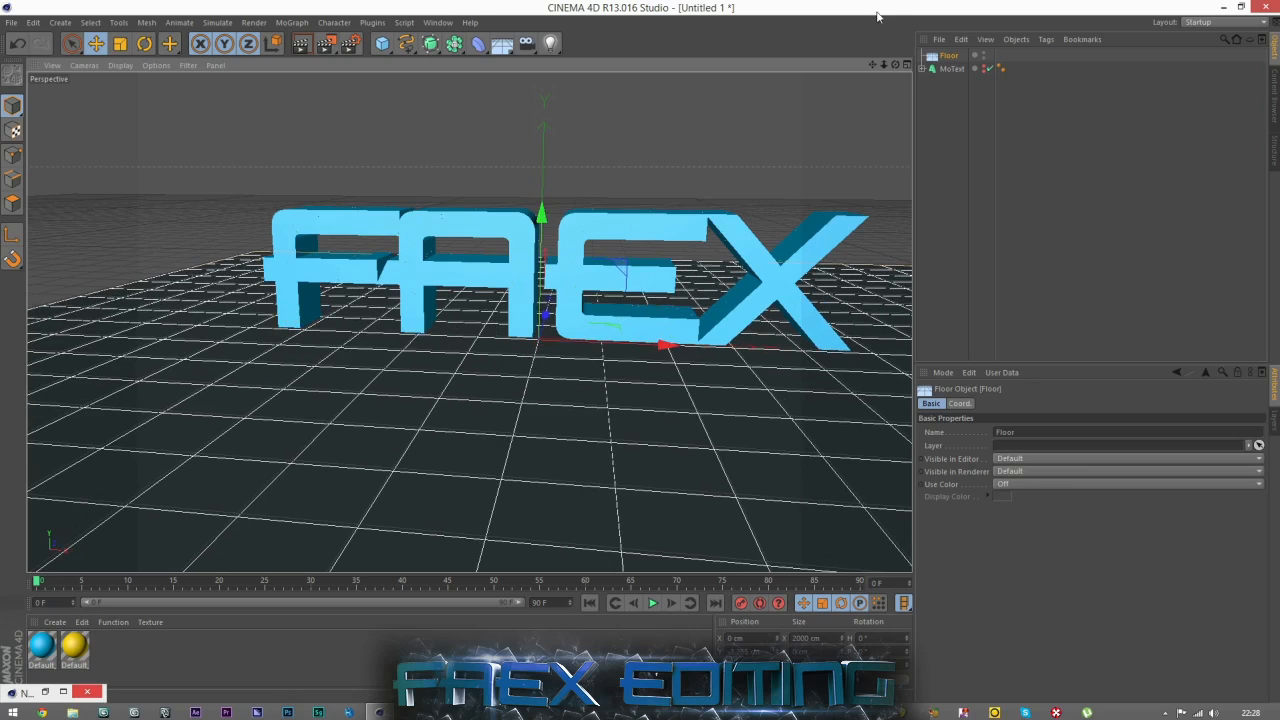
drag(896, 65, 506, 286)
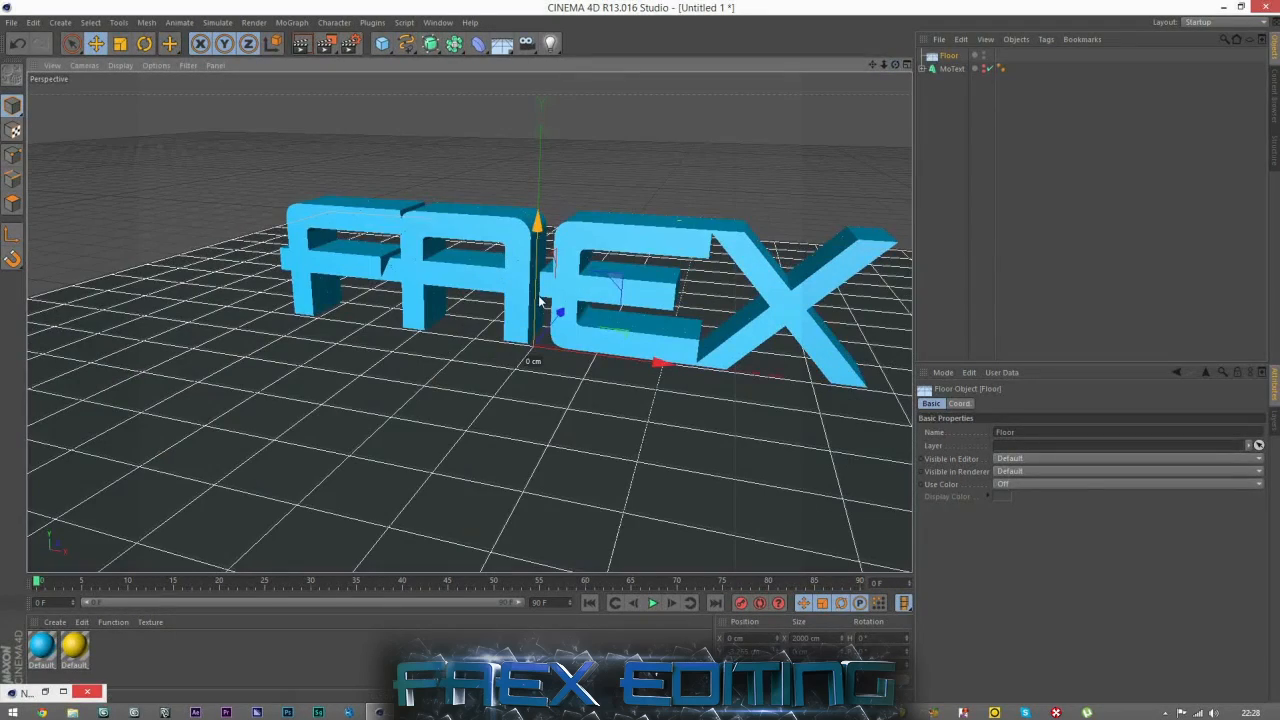
scroll(541, 305, up, 6)
drag(543, 313, 547, 312)
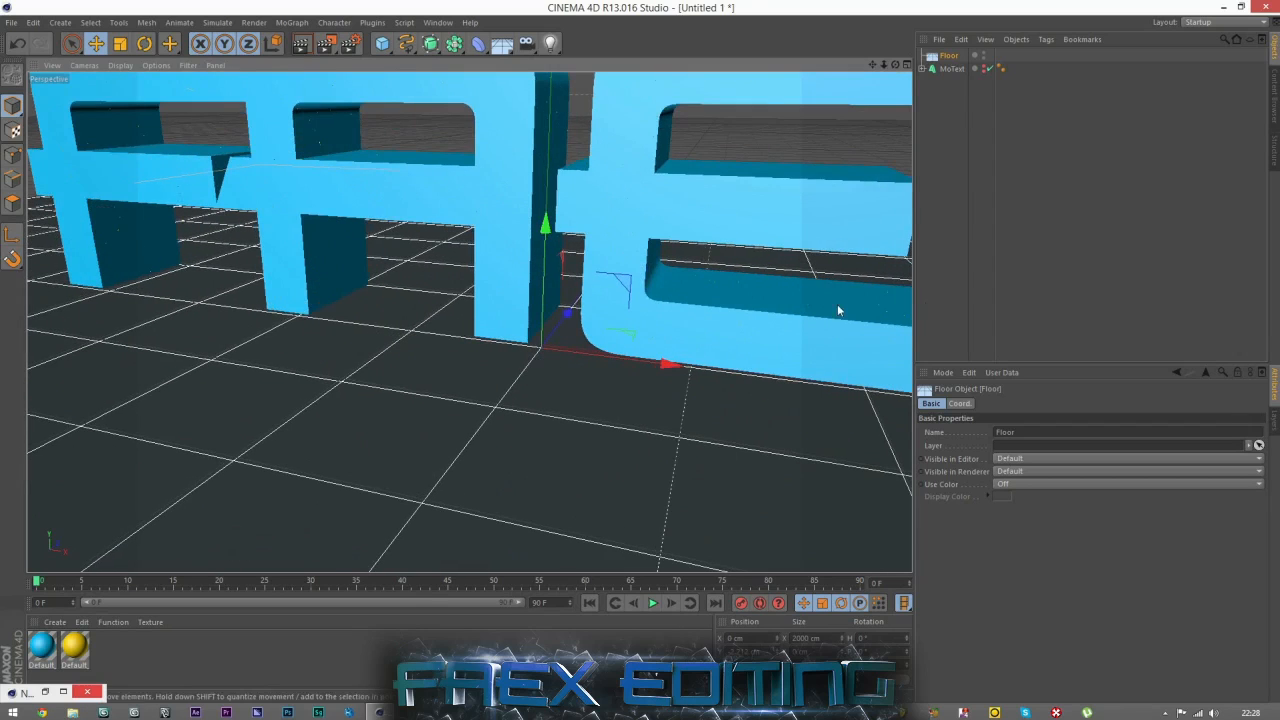
click(940, 288)
scroll(310, 405, down, 1)
scroll(310, 405, down, 3)
scroll(445, 258, down, 2)
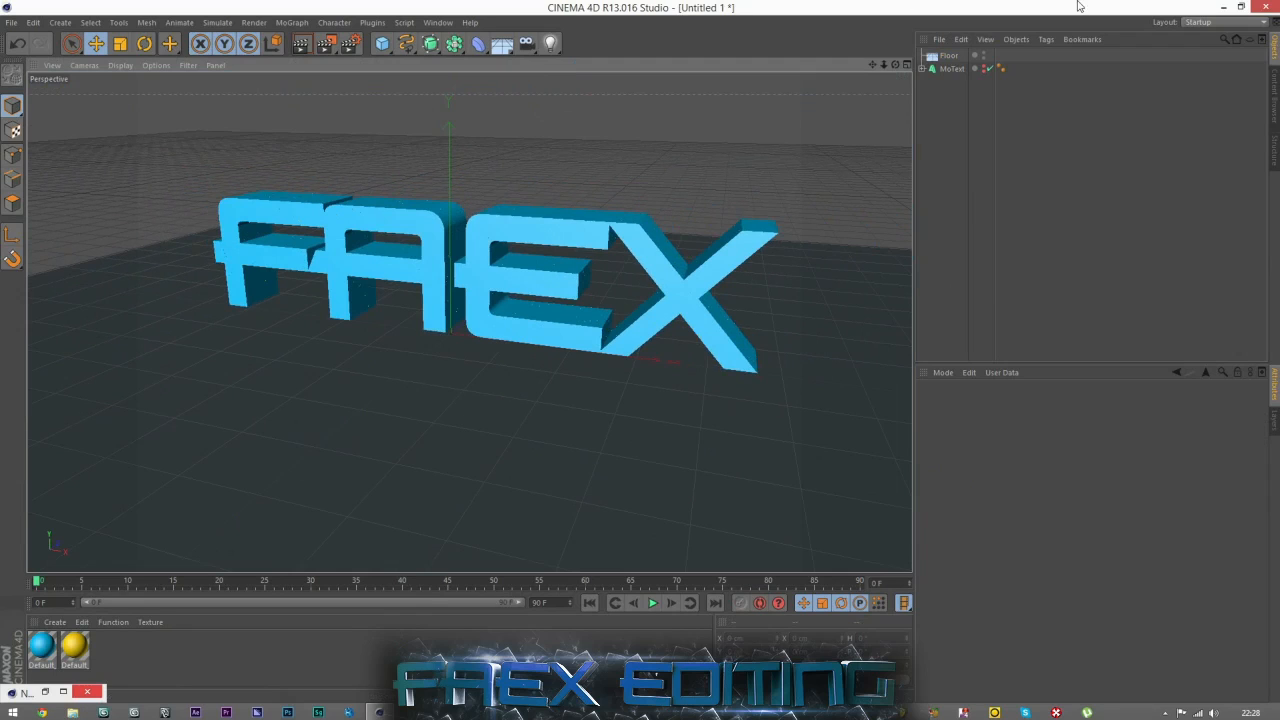
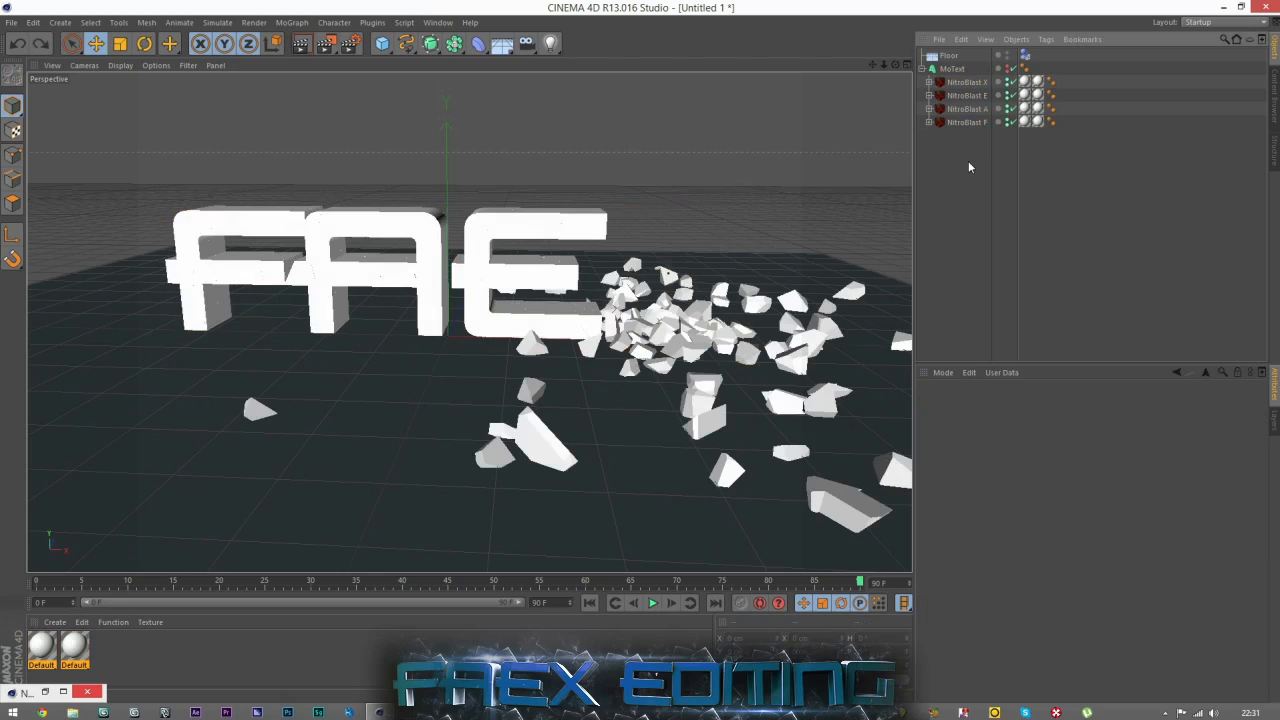
Rewind the timeline and replay the dynamics simulation to check how the fractured letters break above the floor
drag(815, 584, 2, 558)
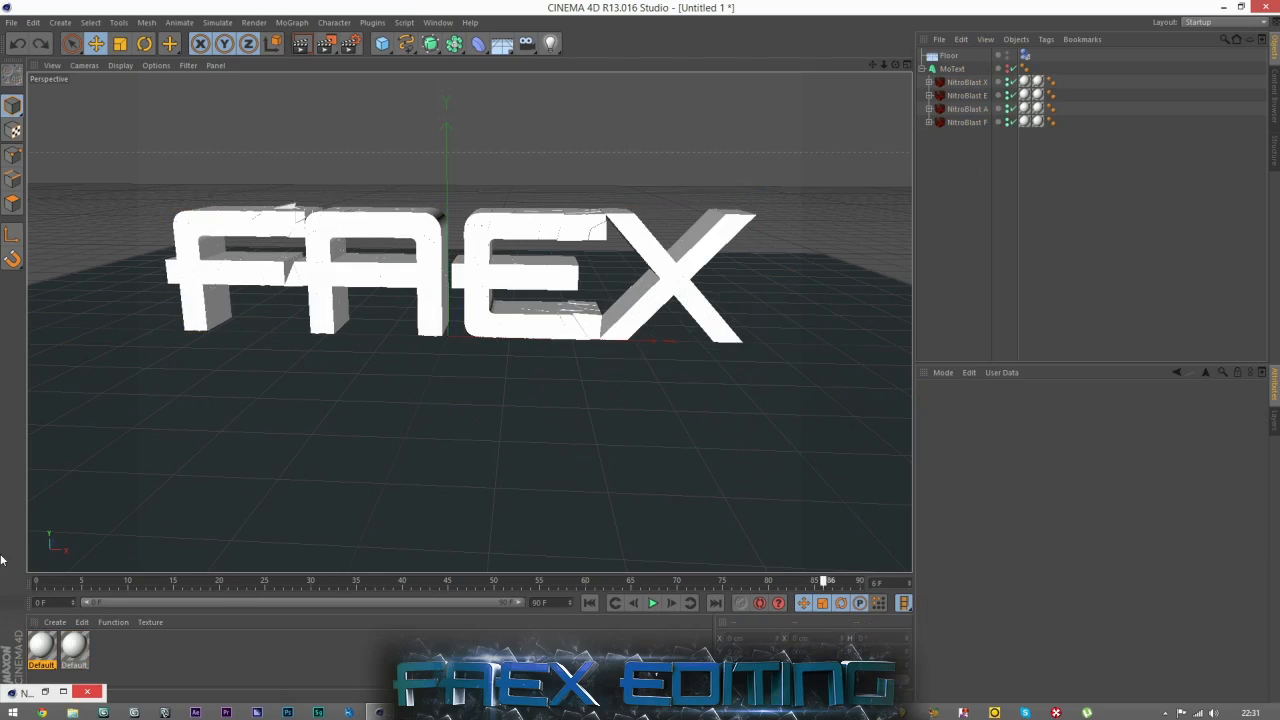
click(654, 603)
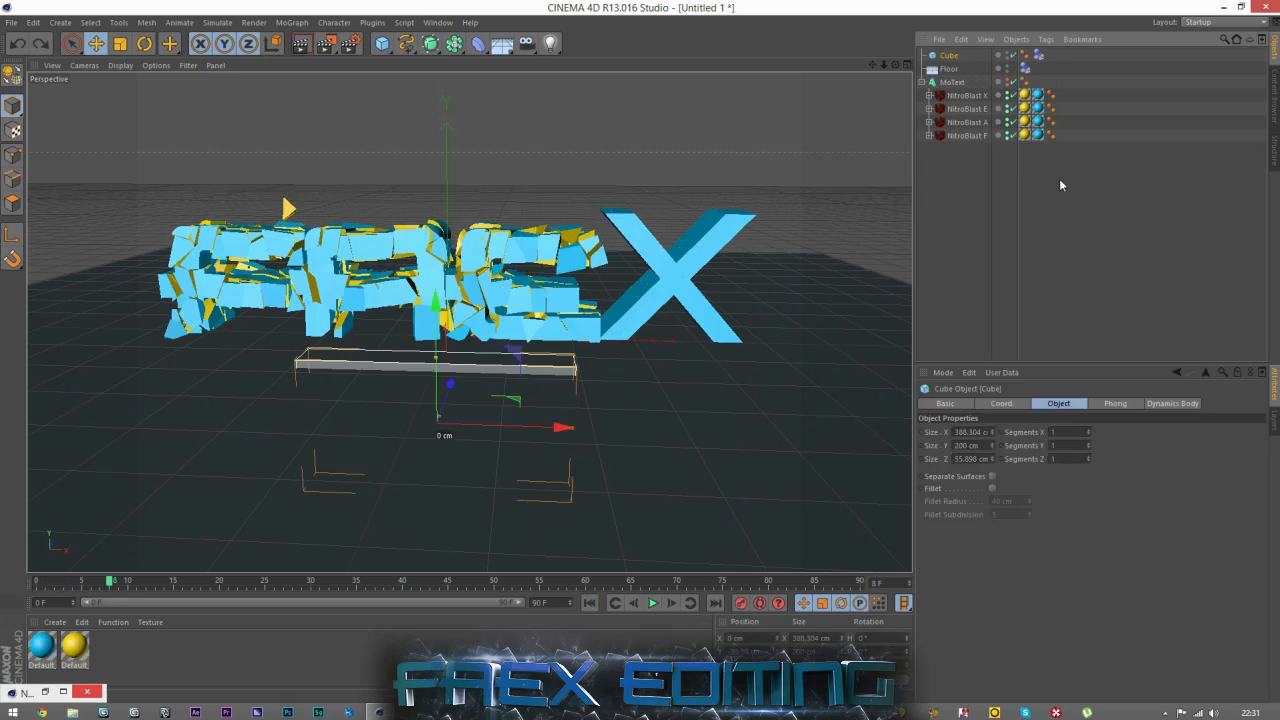
click(1059, 178)
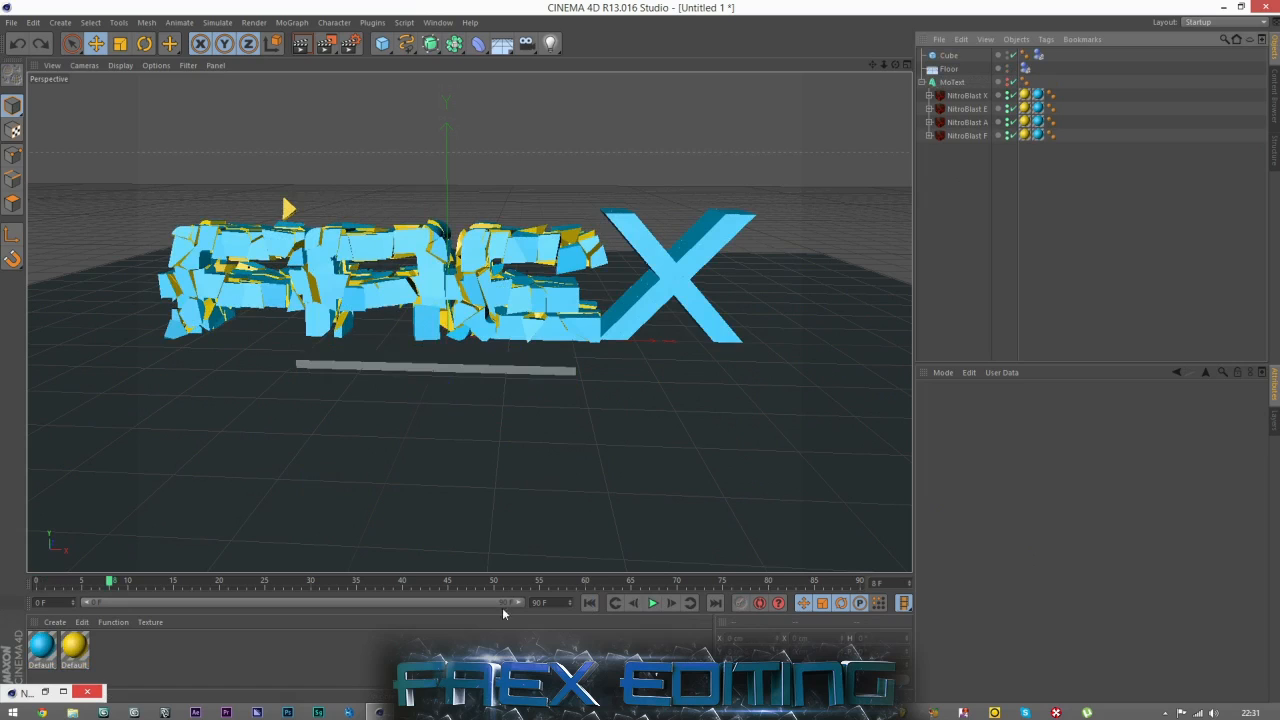
click(589, 603)
click(654, 603)
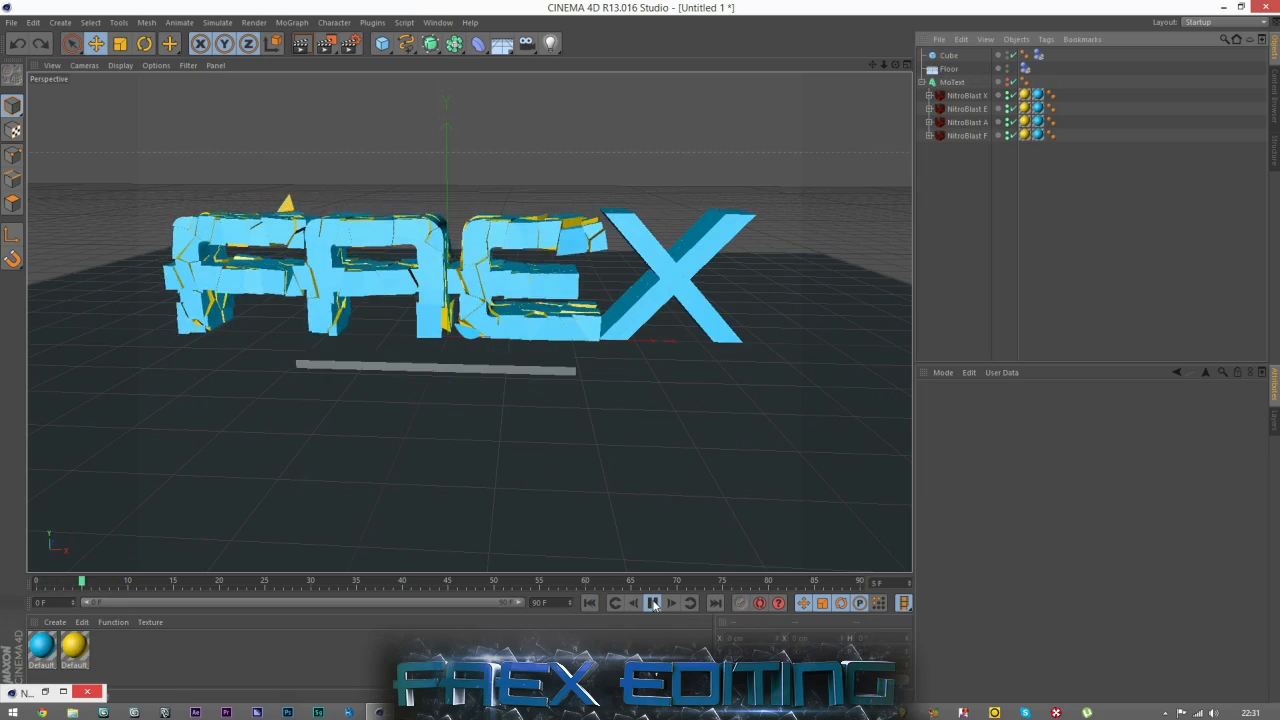
Pause the simulation and review the Bake, Dust and Pieces settings of the fractured letter X
click(654, 603)
click(966, 95)
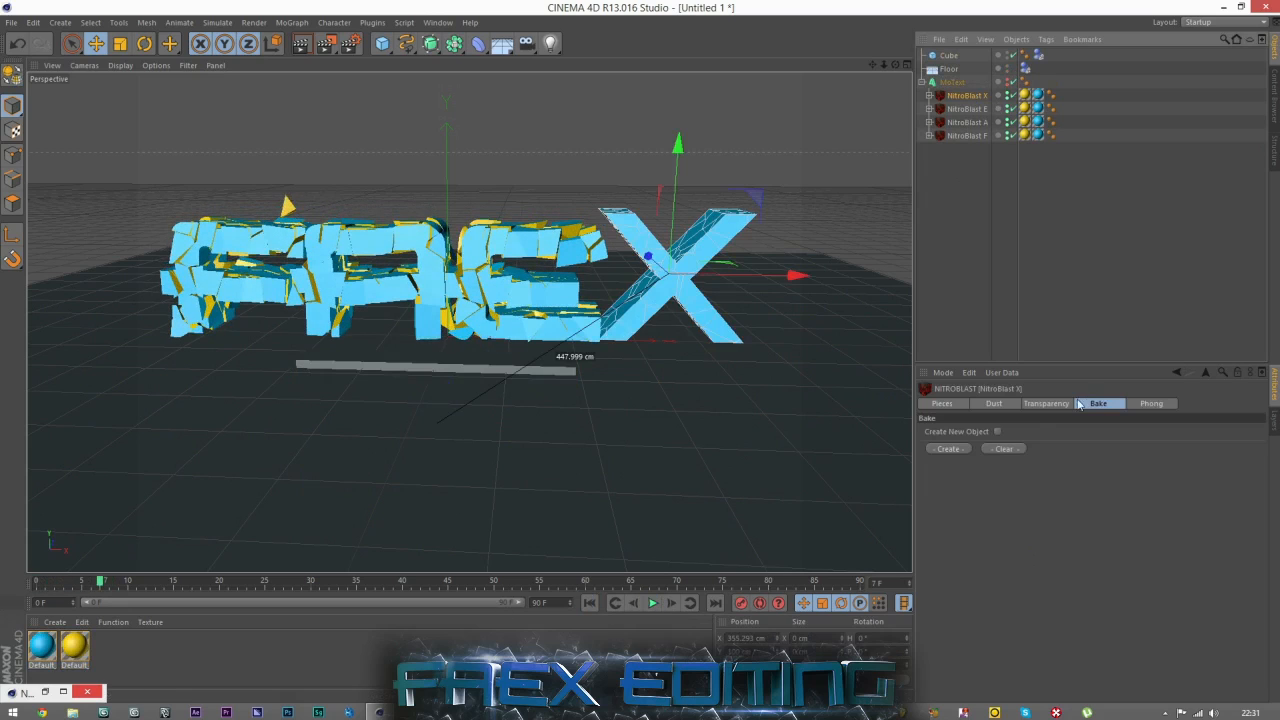
click(993, 403)
click(942, 403)
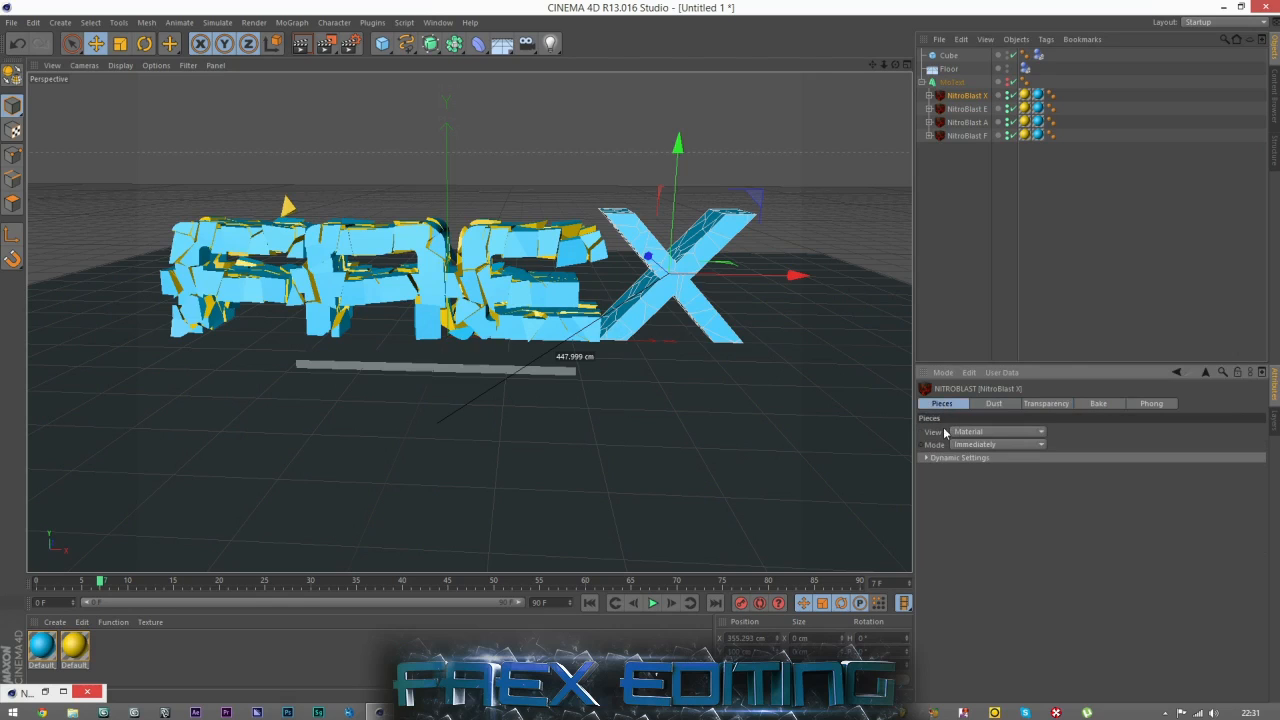
click(938, 175)
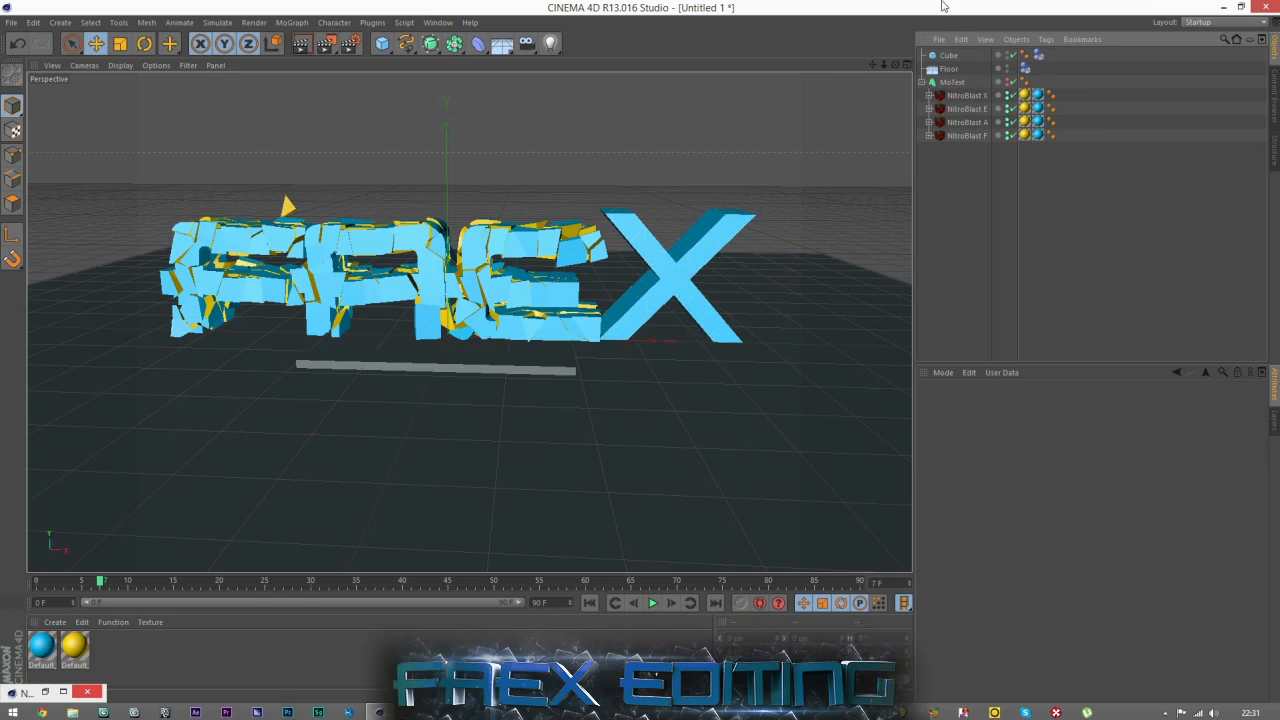
Delete the MoText object together with its fractured FAEX letters
click(954, 84)
key(Delete)
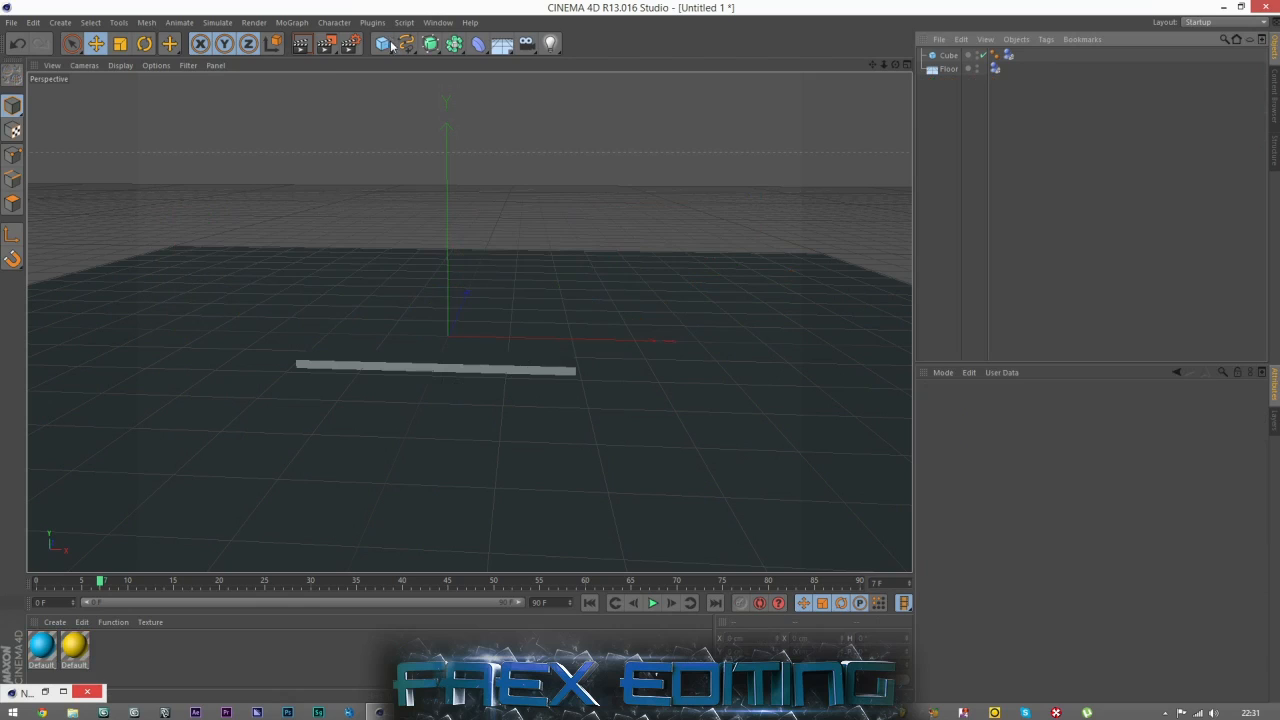
click(334, 22)
mouse_move(292, 22)
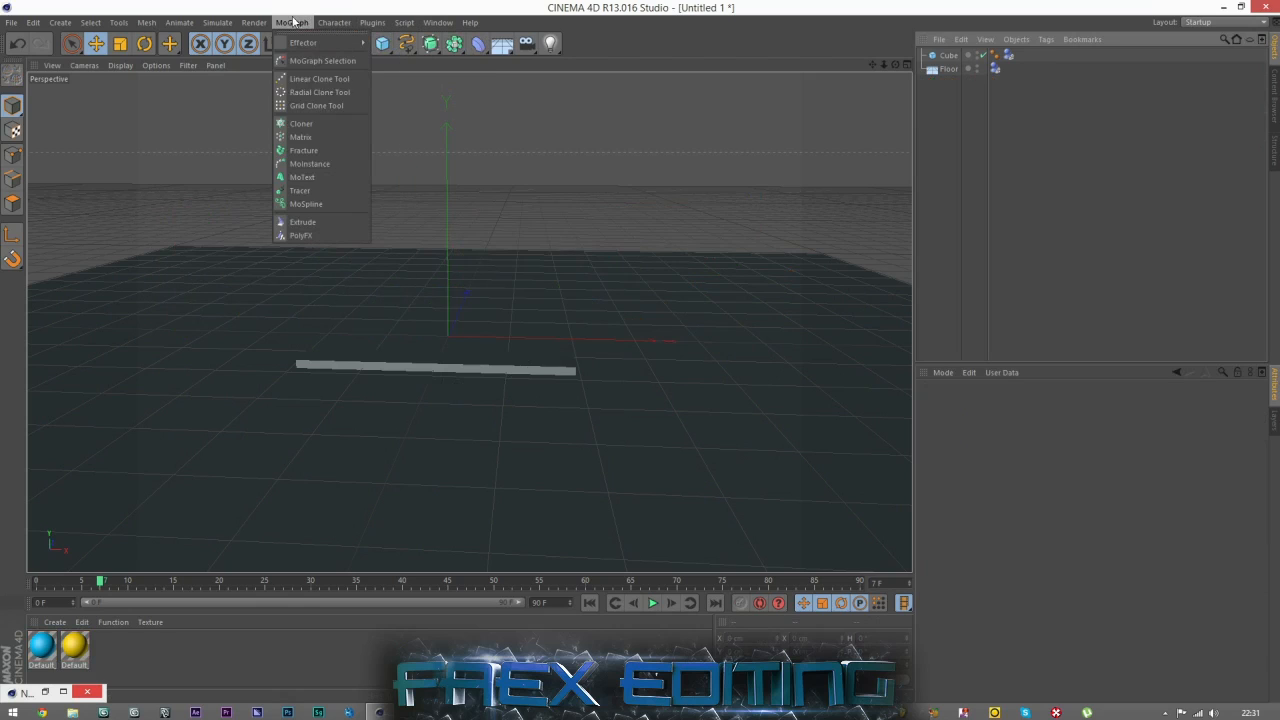
click(310, 184)
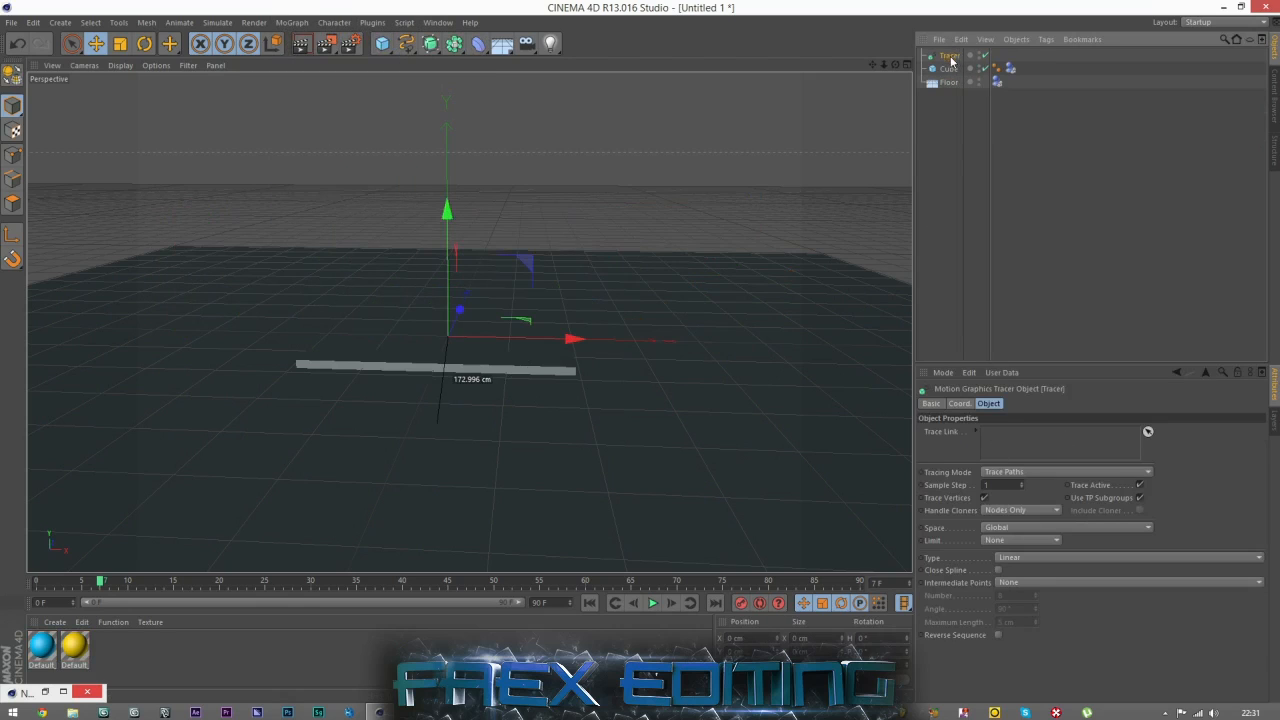
key(Delete)
Add a new MoText object with the default wording "Text"
click(292, 22)
click(303, 177)
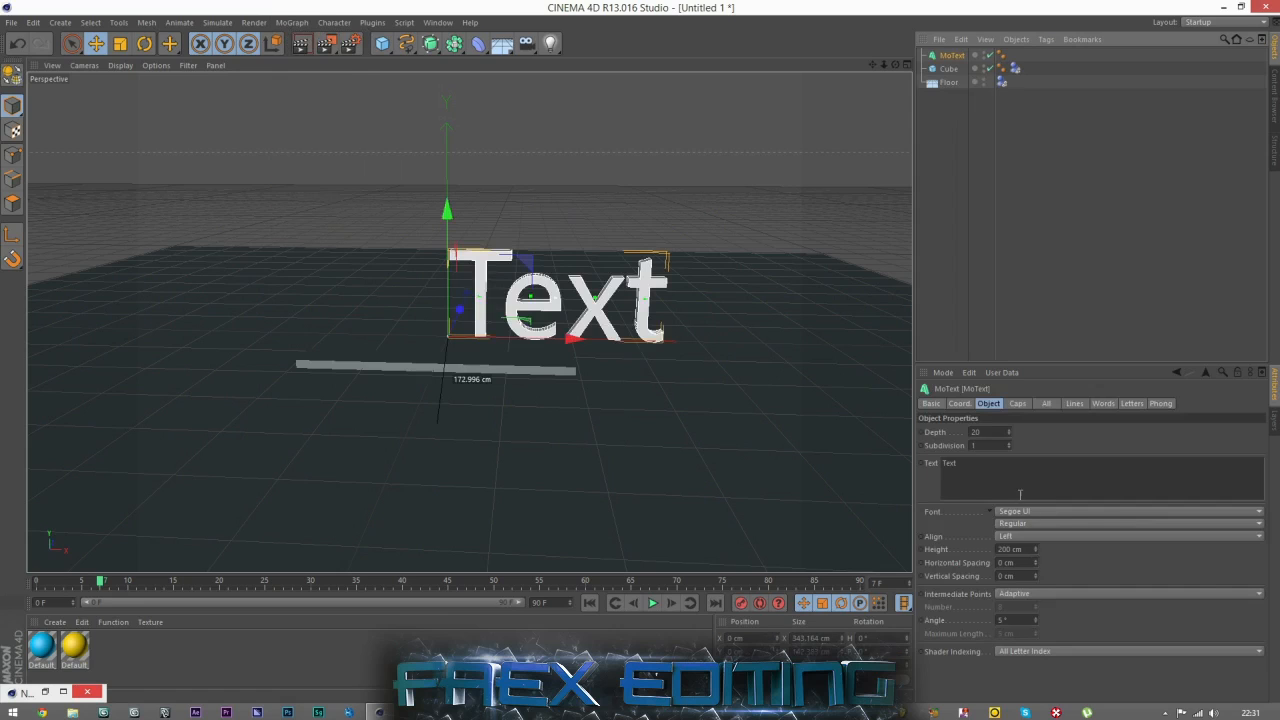
click(943, 309)
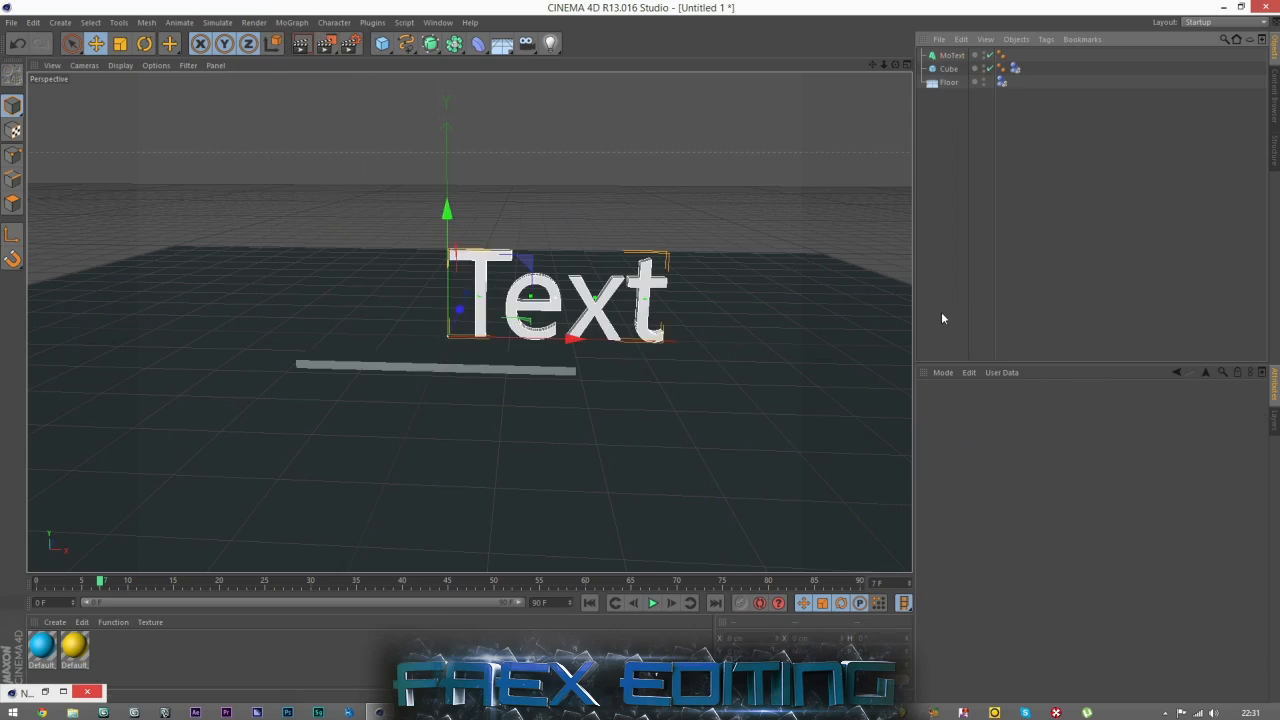
Fracture the new MoText object with NitroBlast Main at Extreme quality and 100 pieces, closing the plugin window when done
click(940, 57)
click(378, 22)
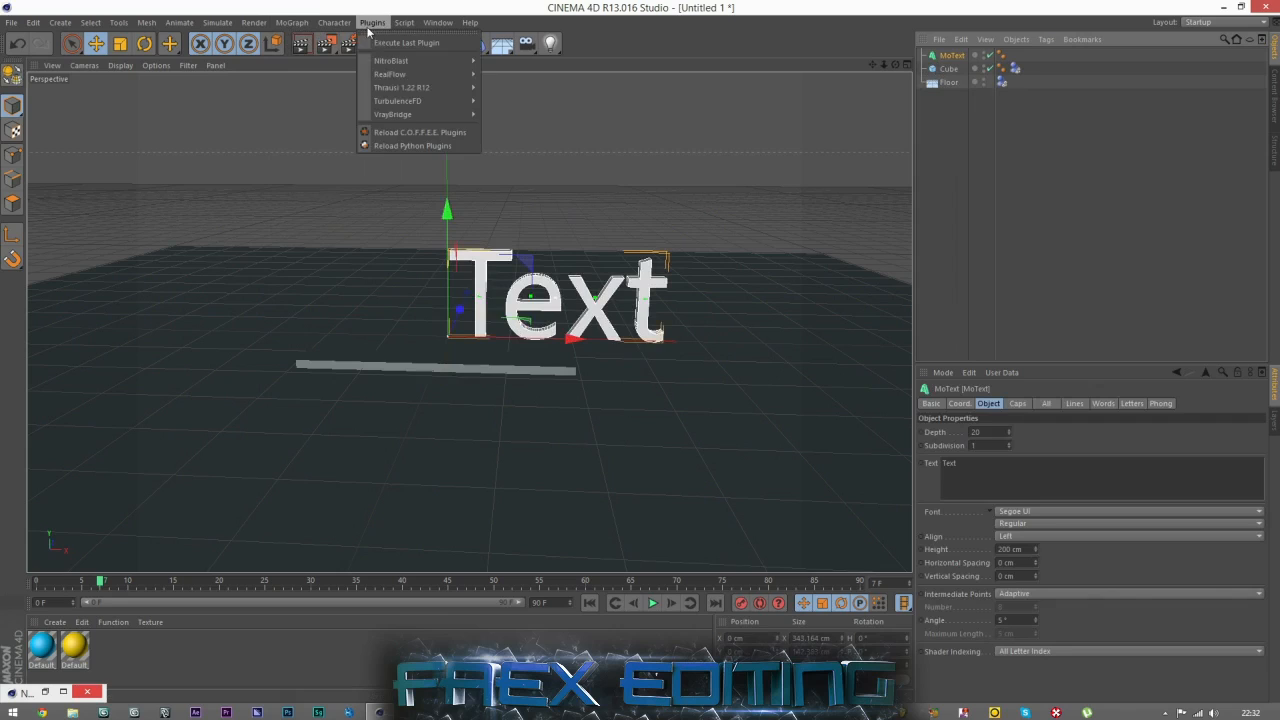
mouse_move(443, 66)
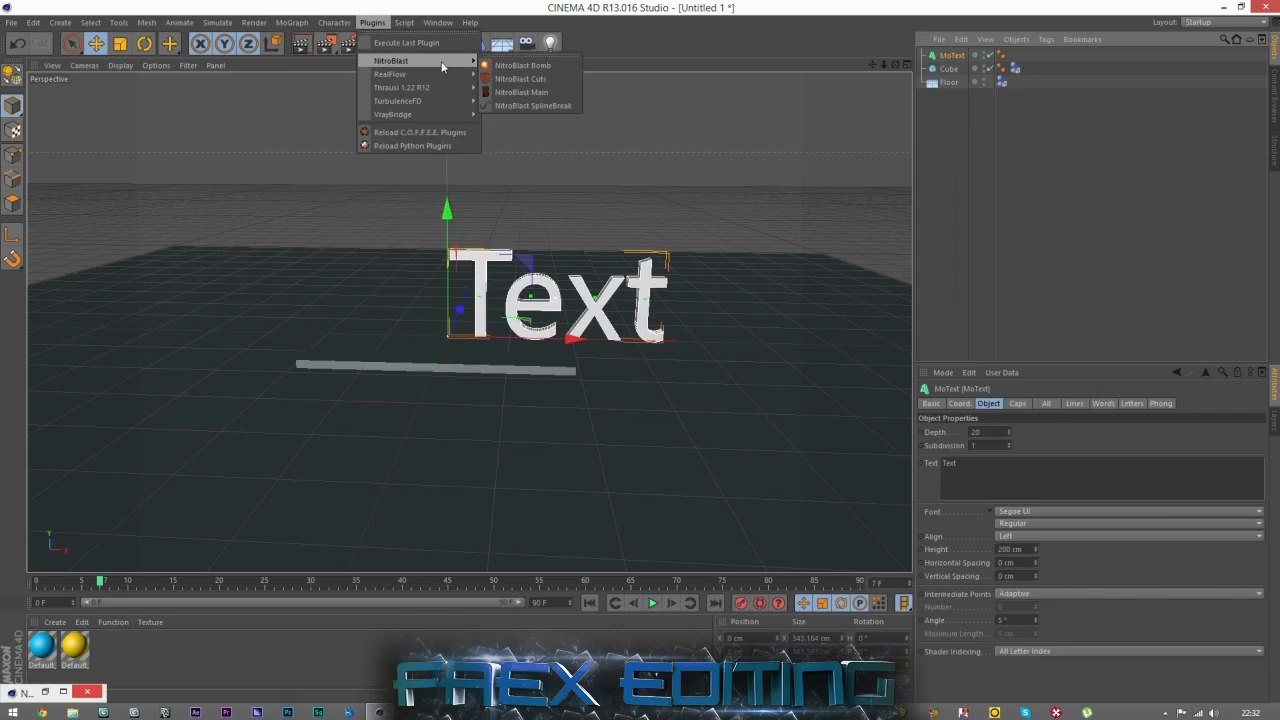
click(521, 92)
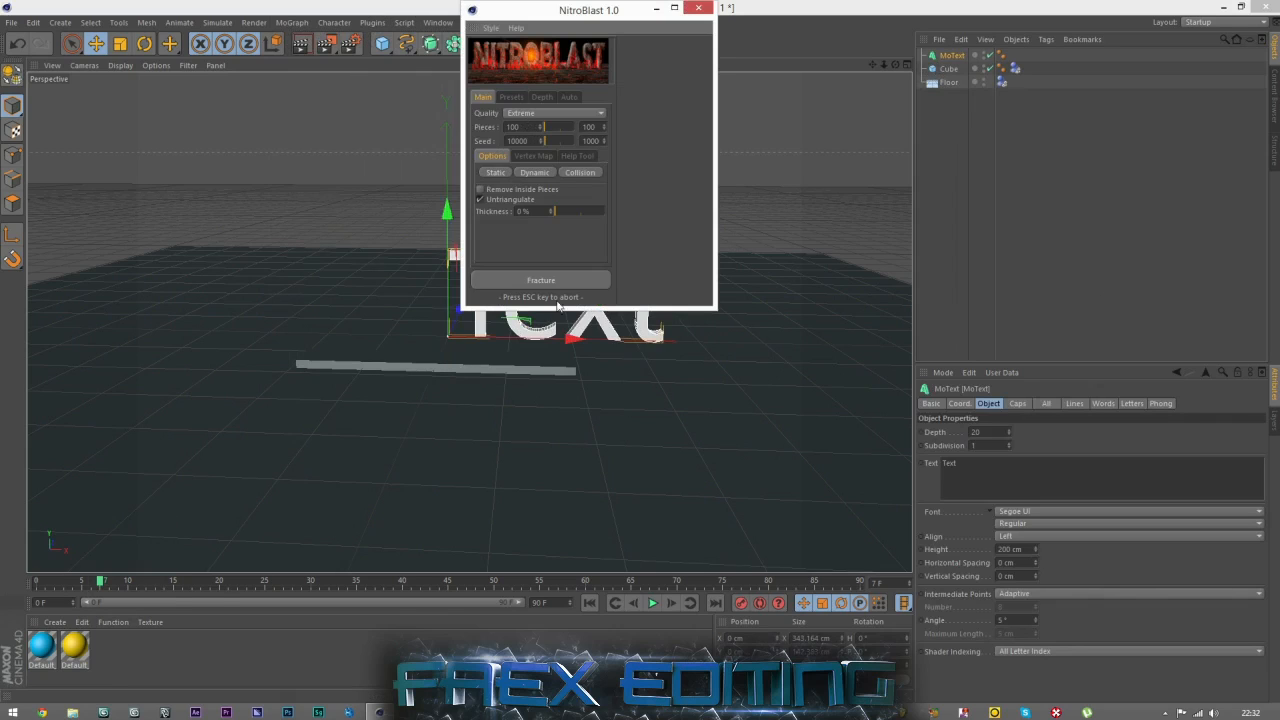
click(550, 284)
click(702, 10)
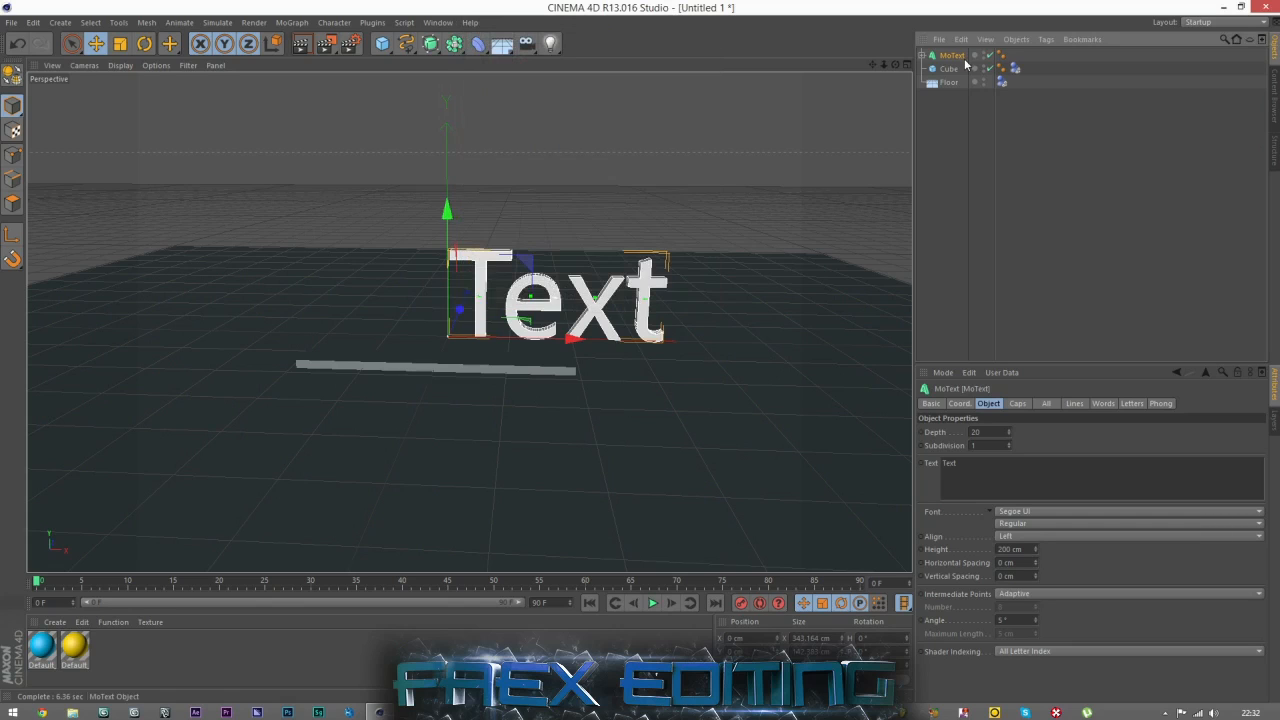
Bake the simulation for all four NitroBlast letter objects of the new text, leaving Create New Object off
click(966, 108)
shift+click(966, 108)
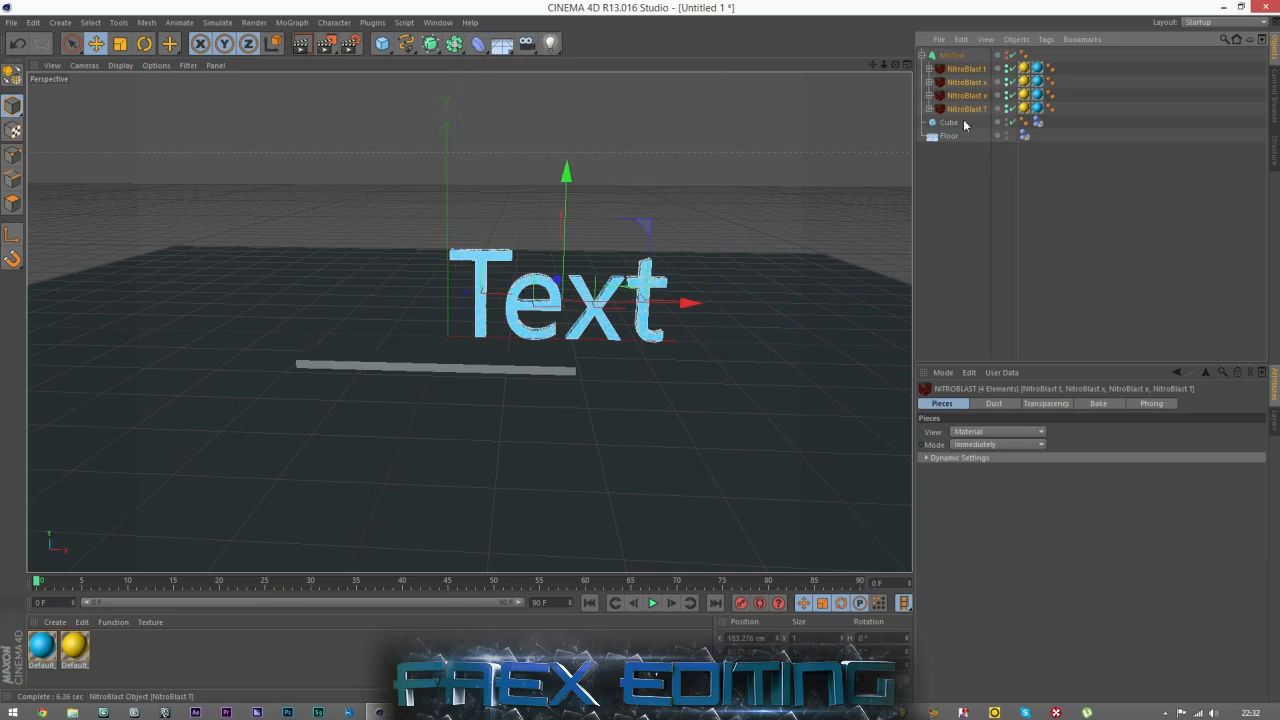
click(1098, 403)
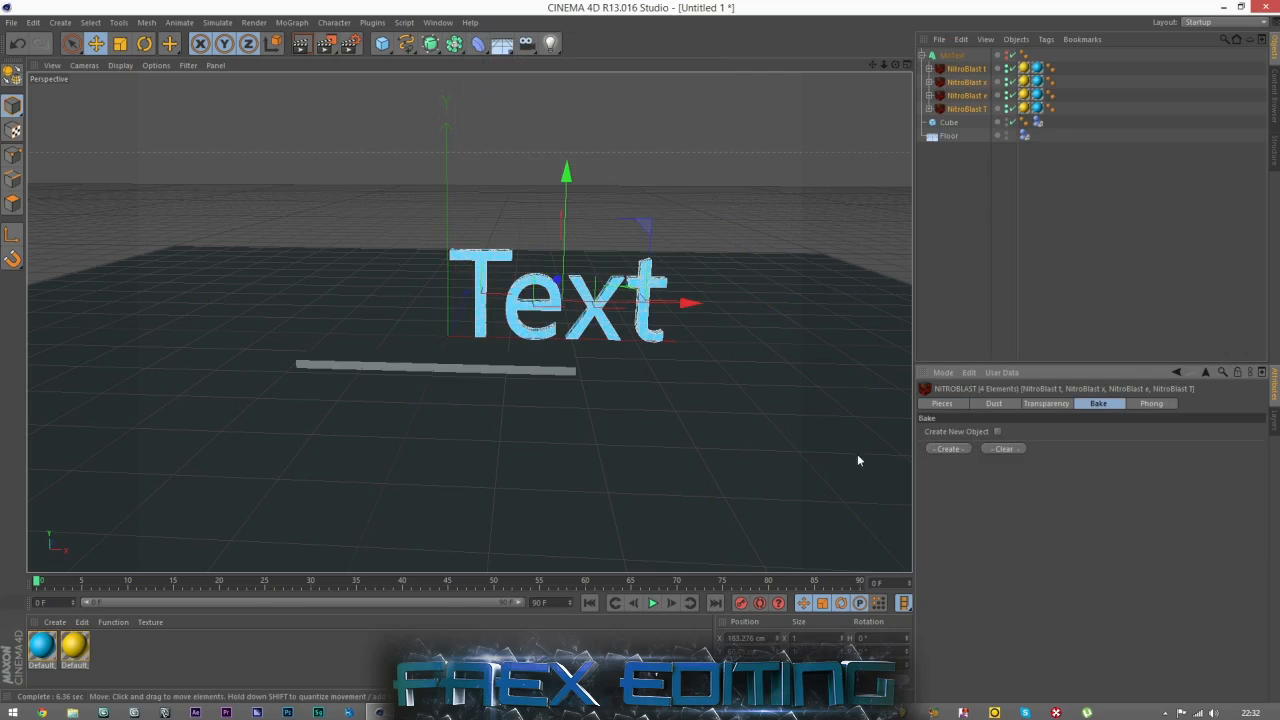
click(944, 449)
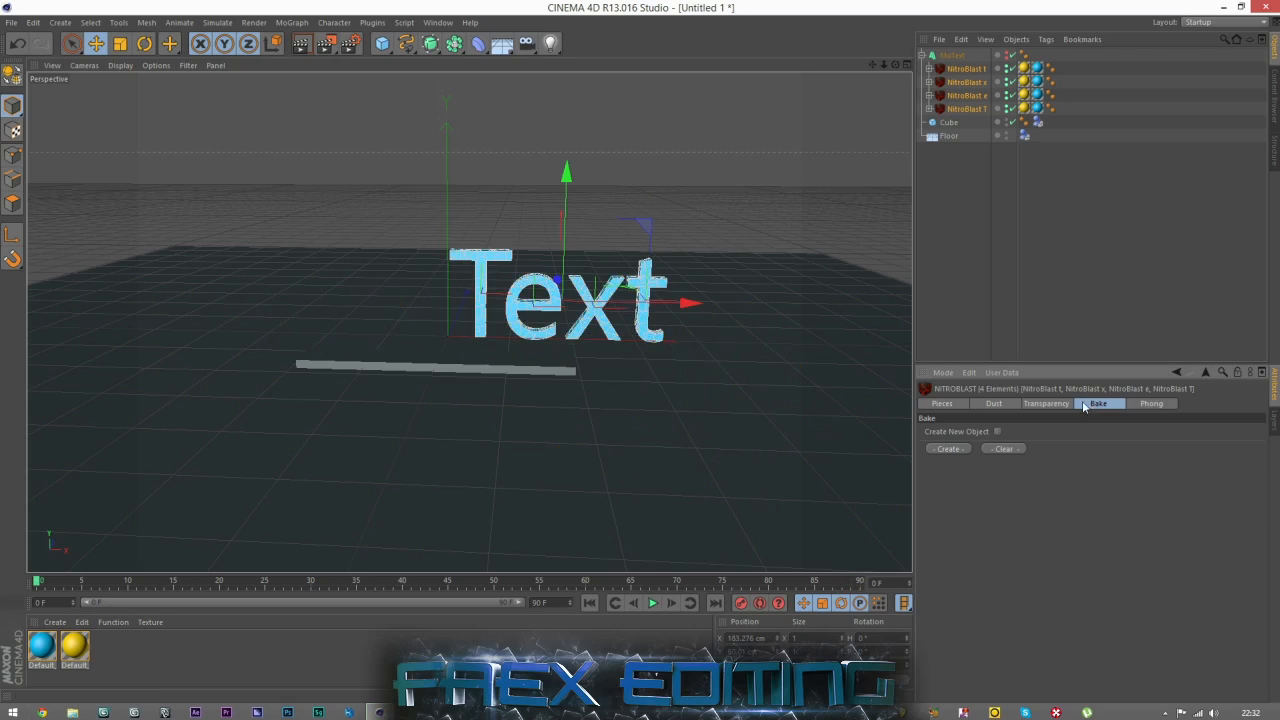
click(986, 283)
Play the baked simulation, scrub to frame 76, and replay the animation from the first frame
click(652, 603)
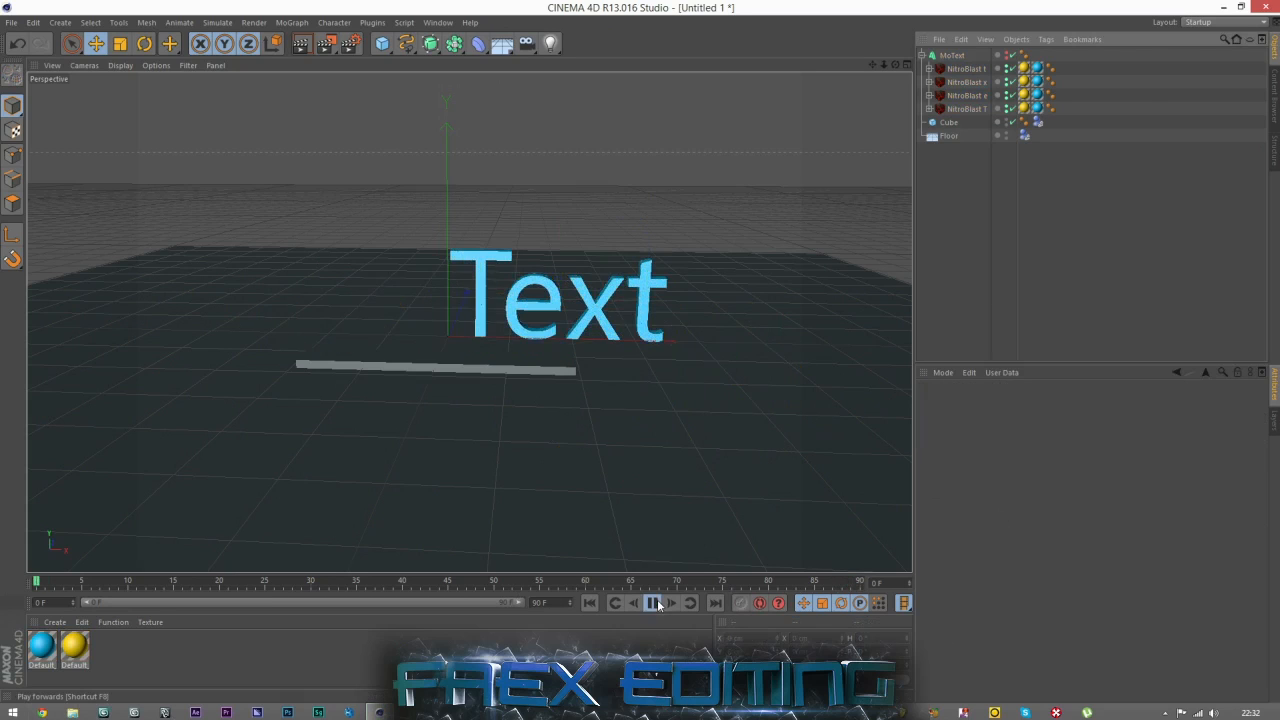
click(656, 604)
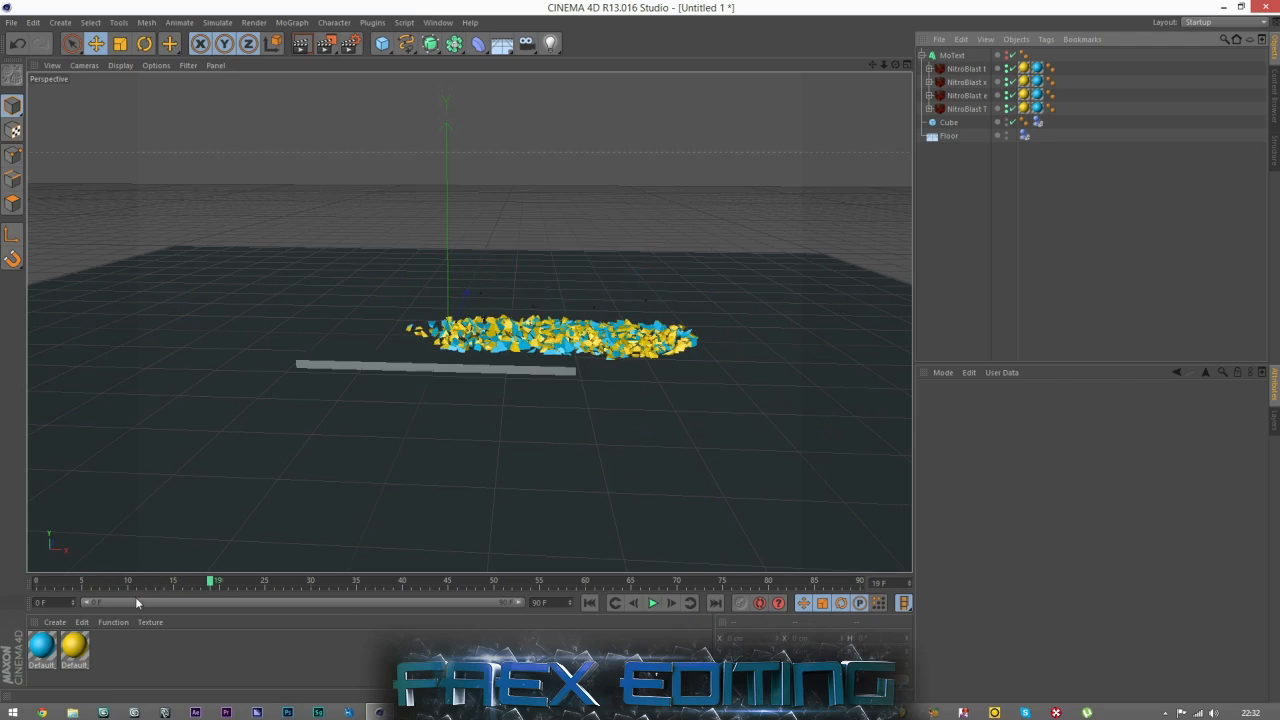
drag(229, 585, 733, 580)
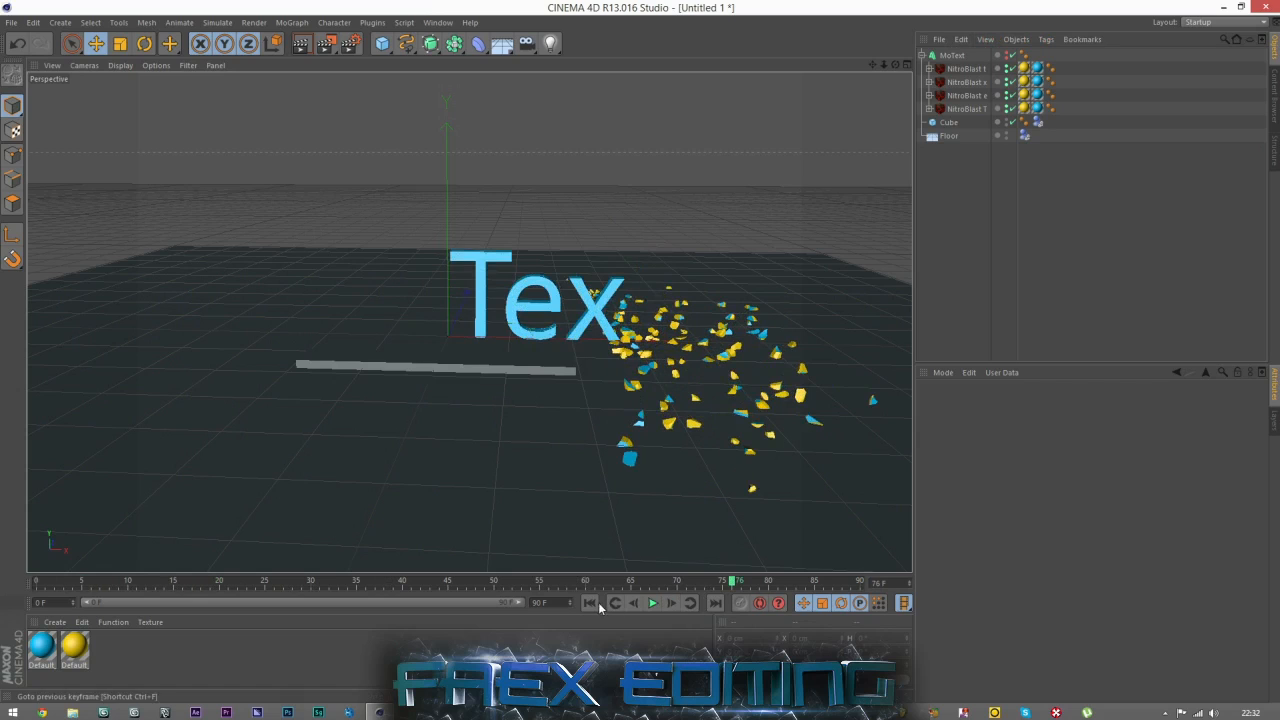
click(654, 604)
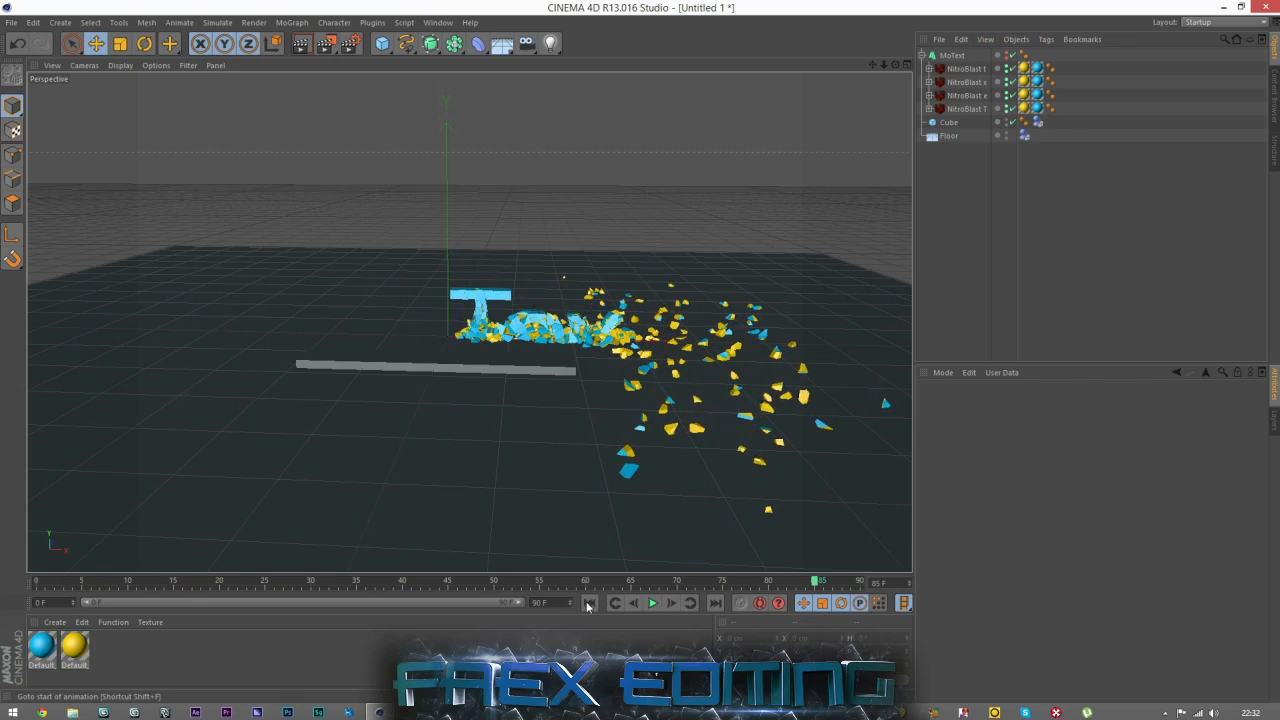
click(589, 603)
click(651, 604)
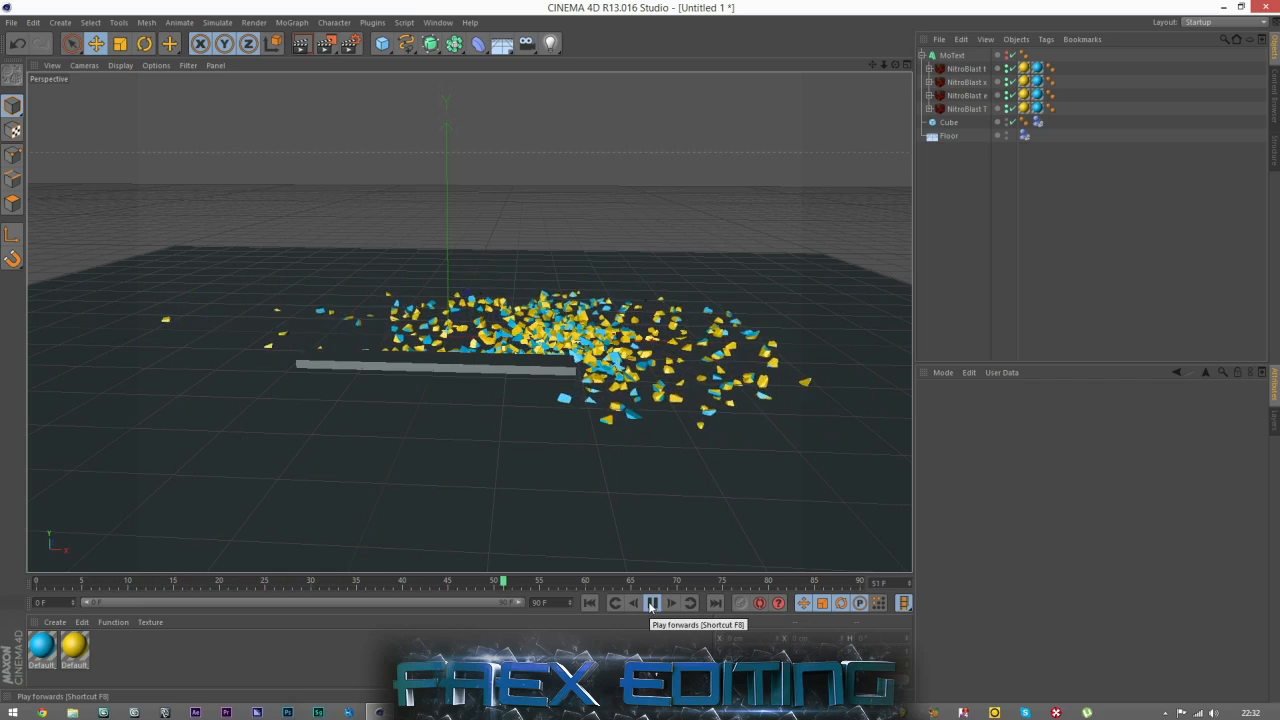
click(651, 604)
Scrub back to frame 11 and play on briefly, then rewind and inspect the baked letters at frame 25
drag(676, 587, 171, 593)
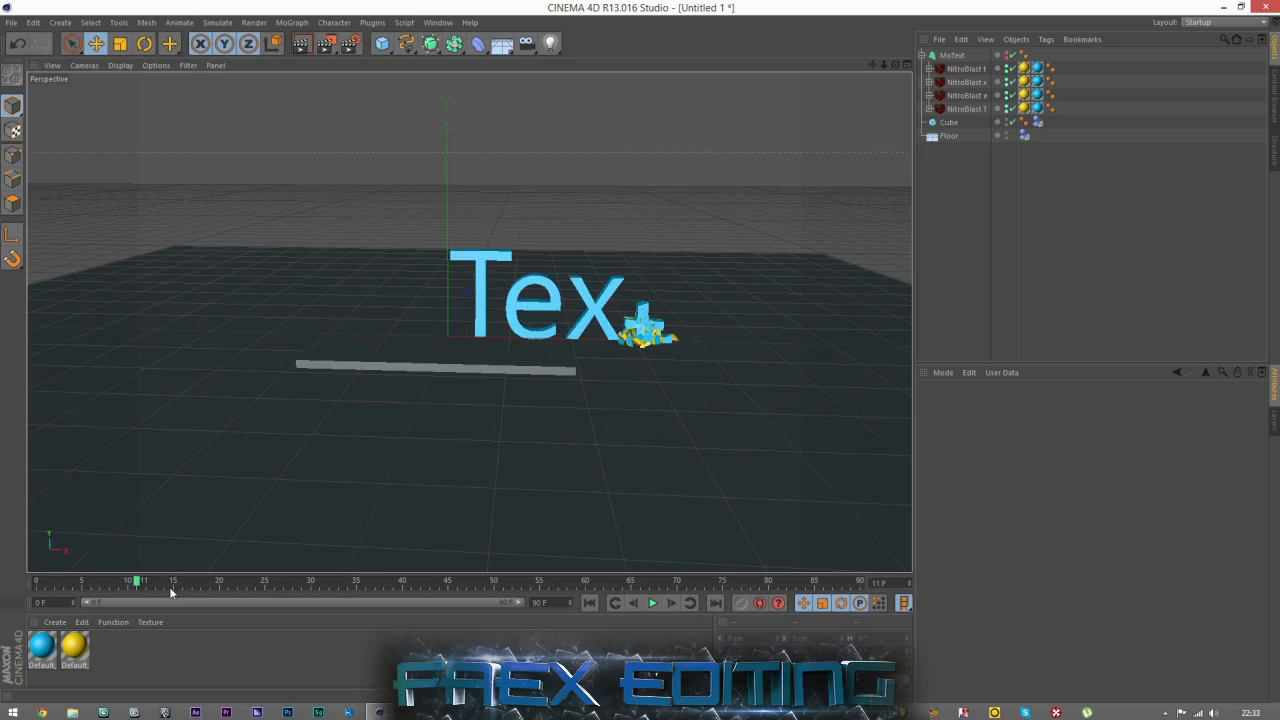
click(657, 604)
click(657, 604)
click(589, 603)
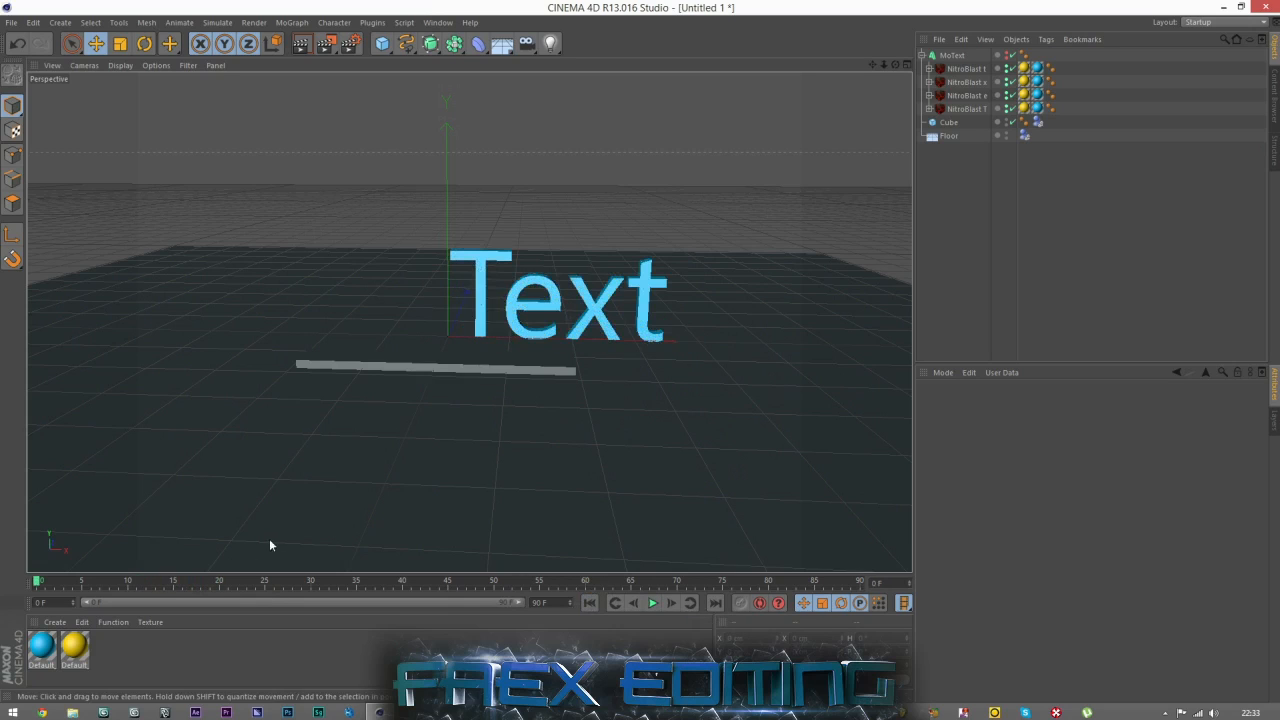
click(265, 582)
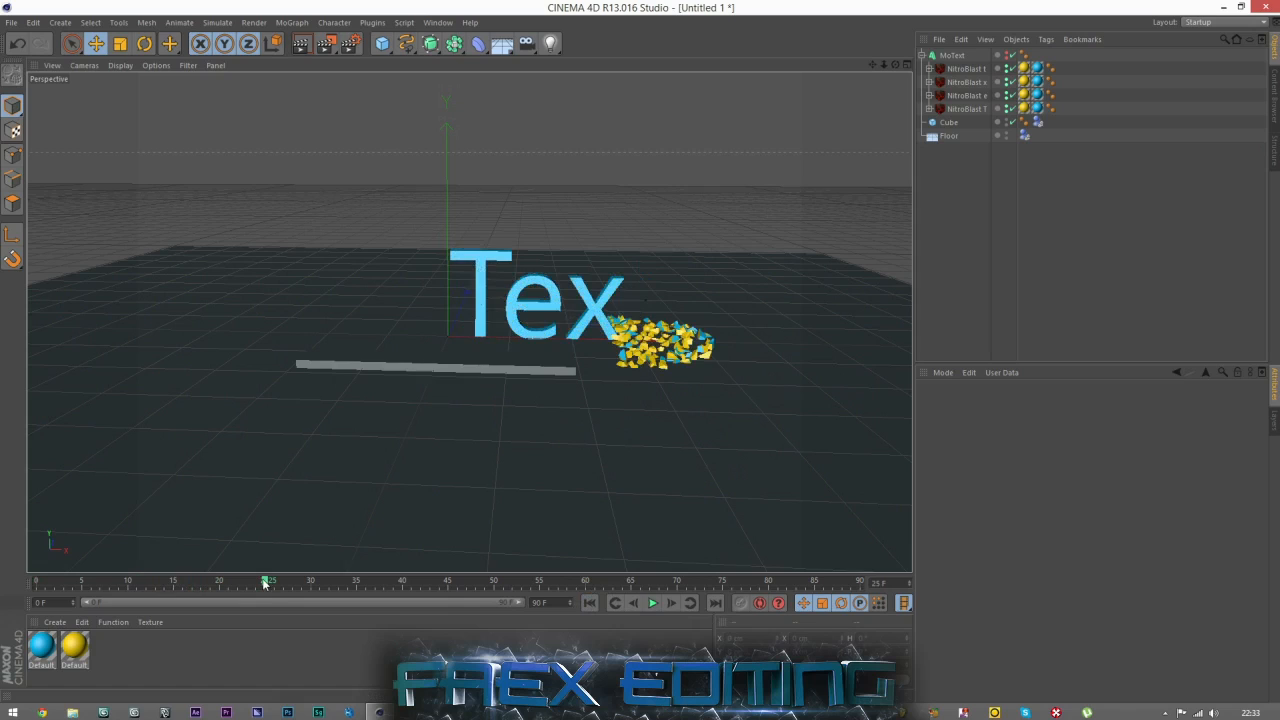